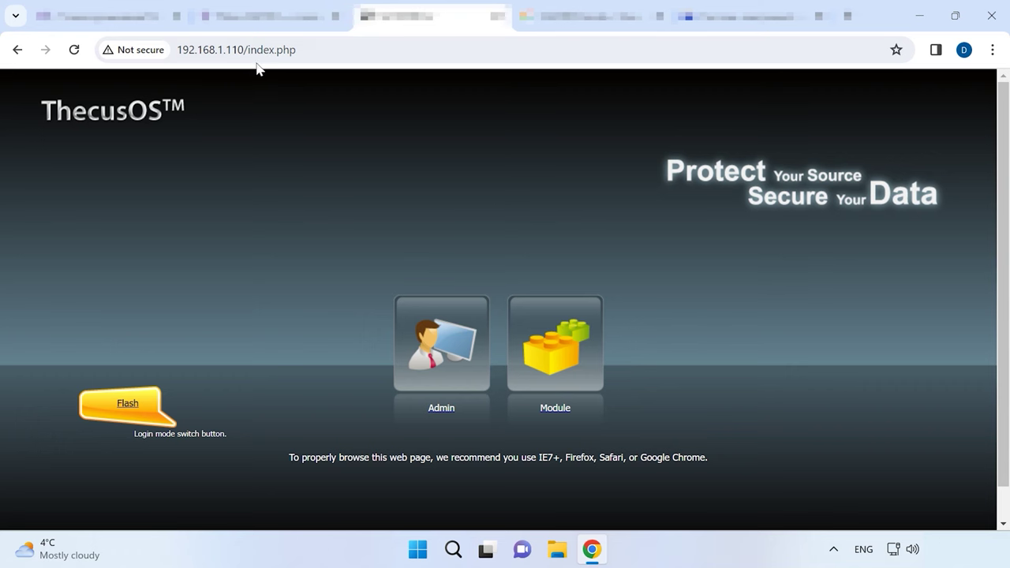
# Log in to ThecusOS as admin and start a new volume from Storage > RAID Management.
pyautogui.click(449, 393)
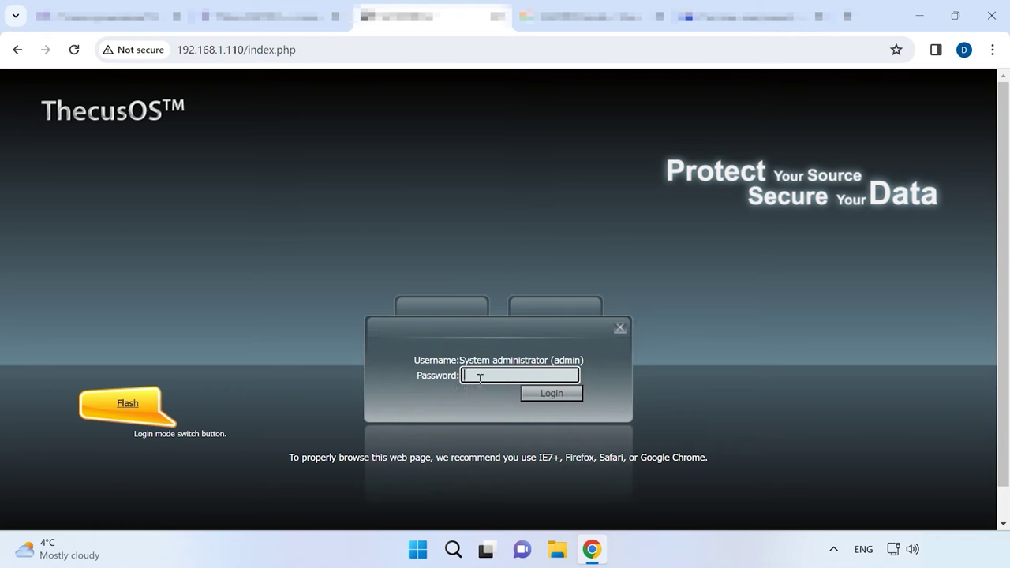
pyautogui.click(557, 394)
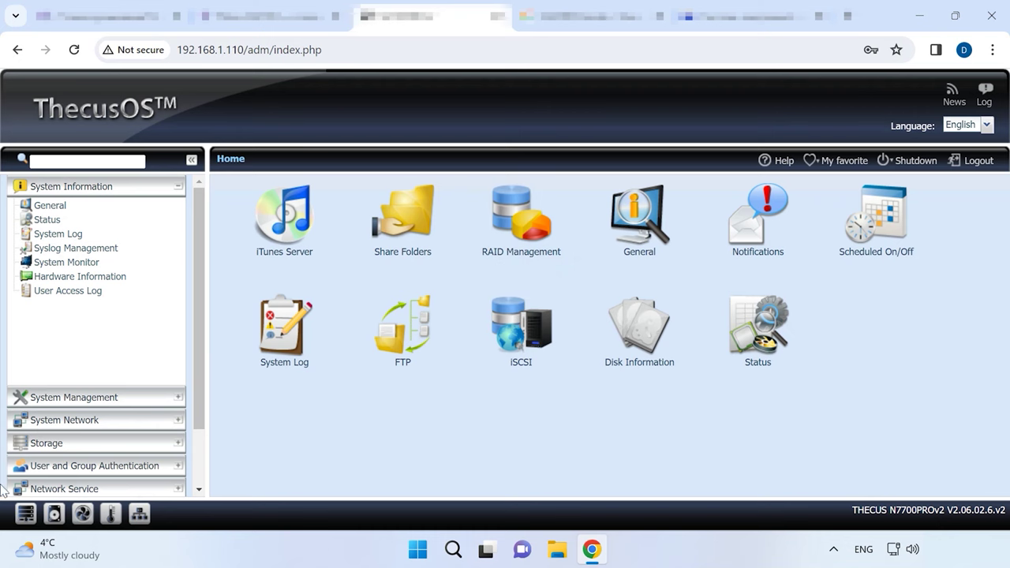
pyautogui.click(57, 445)
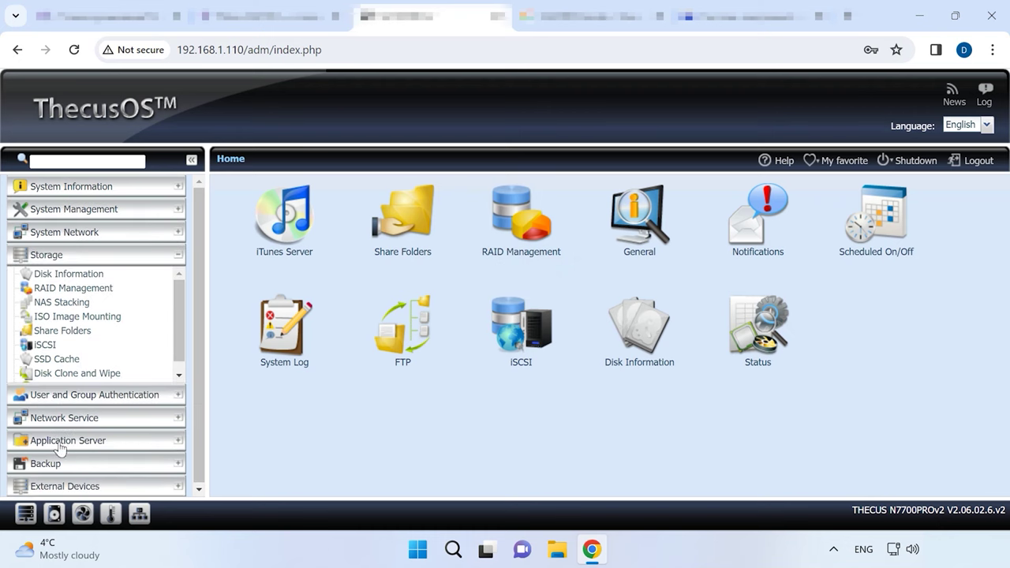
pyautogui.click(79, 288)
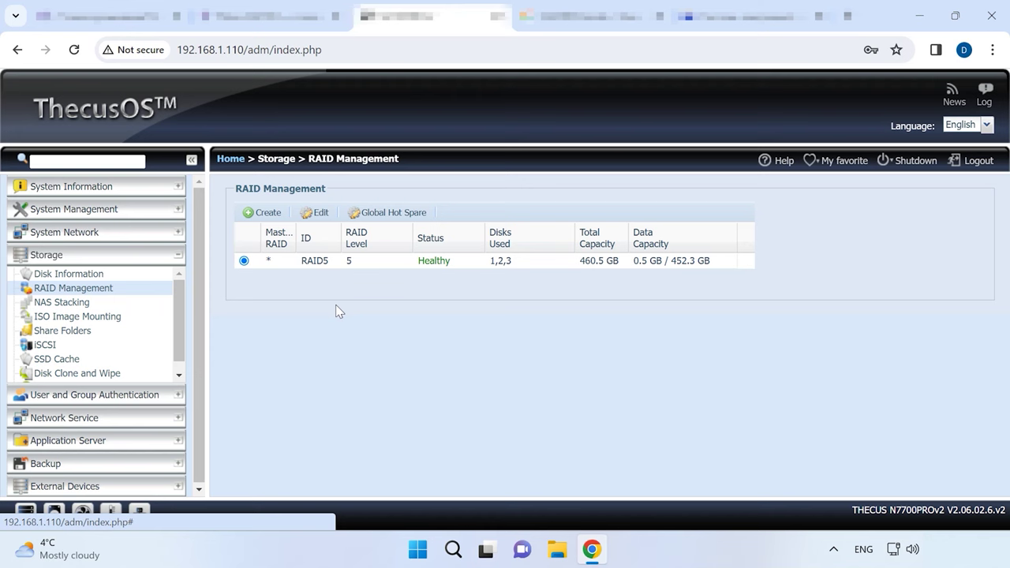
pyautogui.click(247, 214)
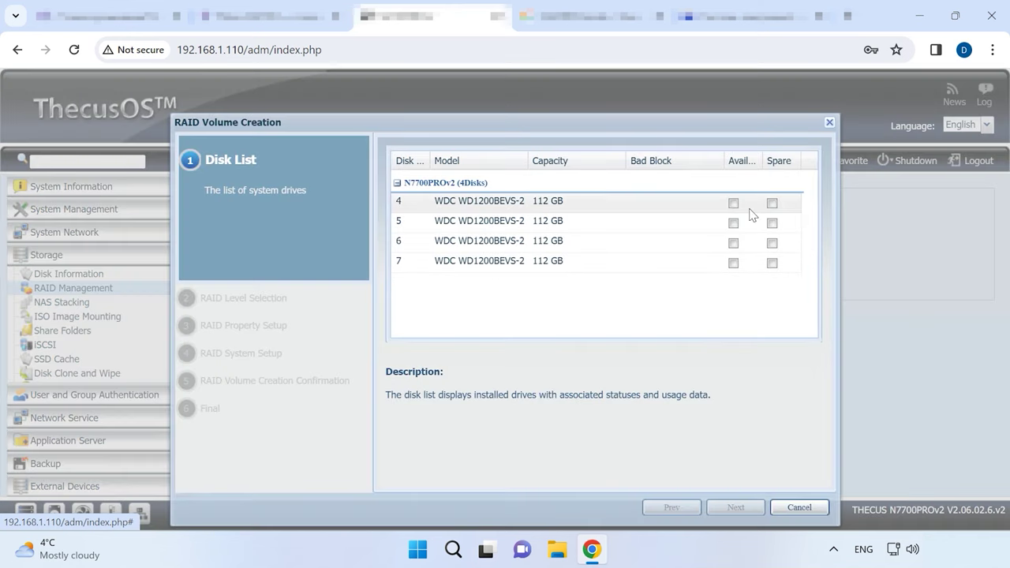
# Select disks 4–7 for the new volume, keeping RAID level 6 and RAID ID RAID6.
pyautogui.click(733, 203)
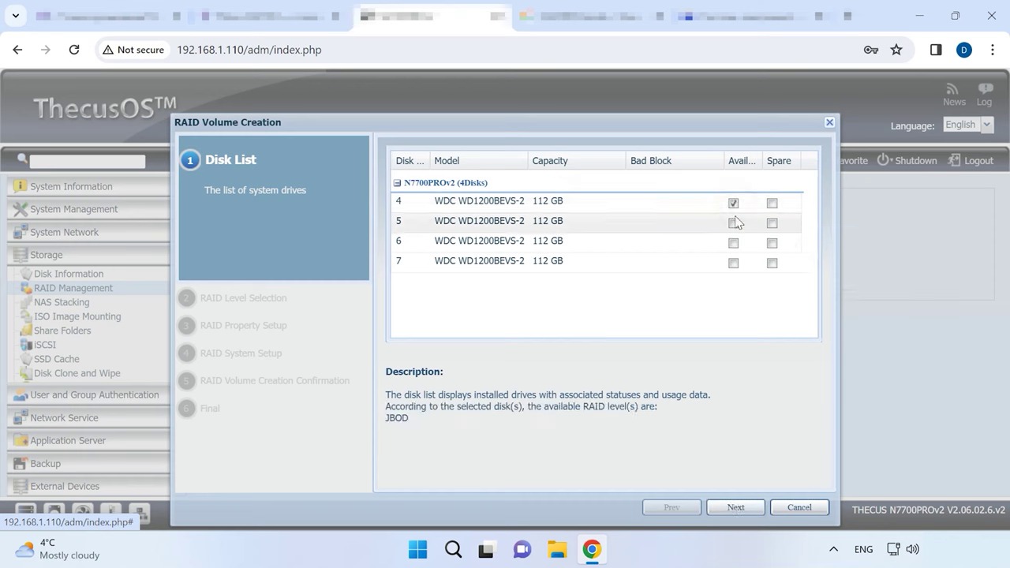
pyautogui.click(733, 243)
pyautogui.click(733, 263)
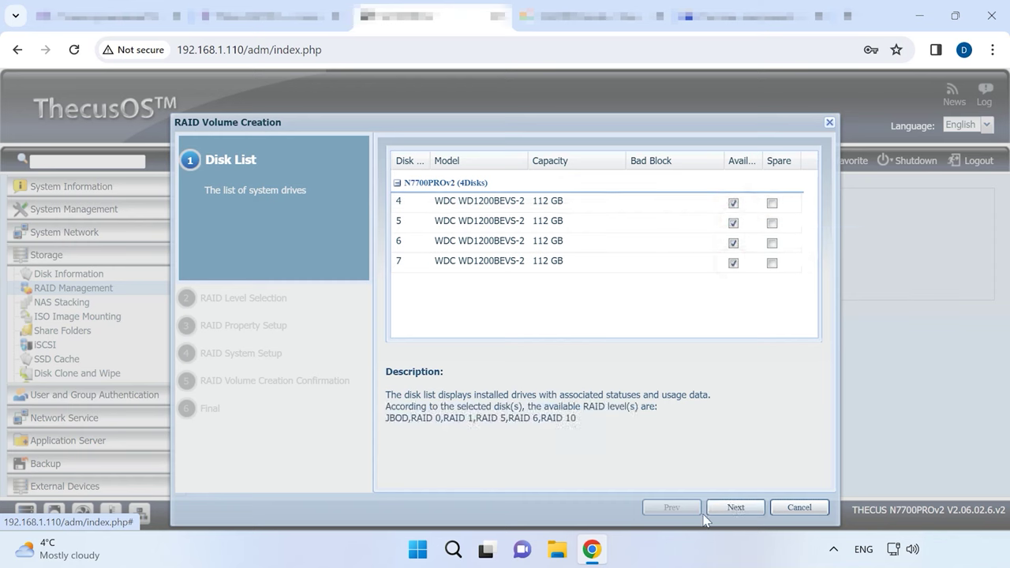
pyautogui.click(736, 509)
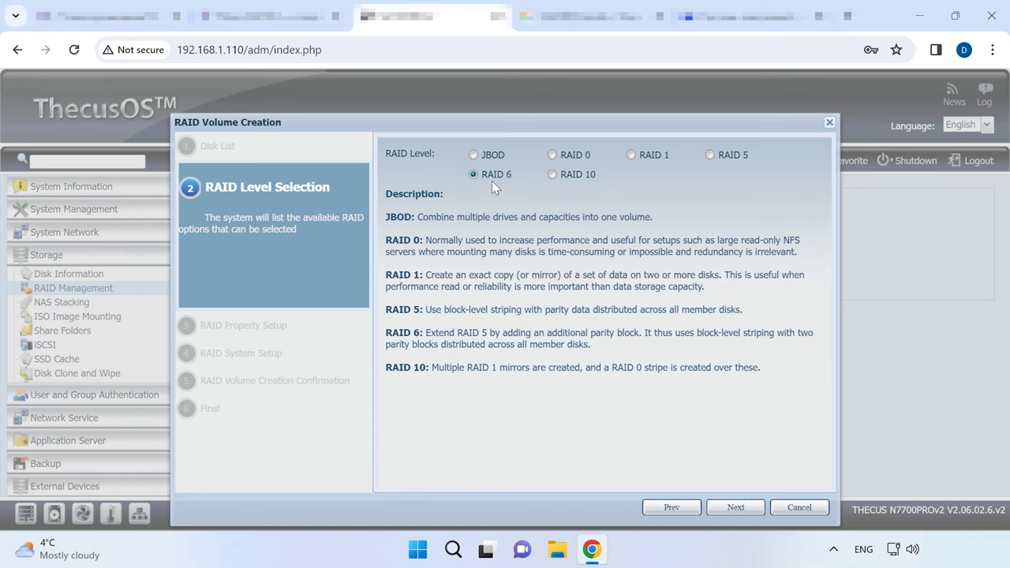
pyautogui.click(736, 509)
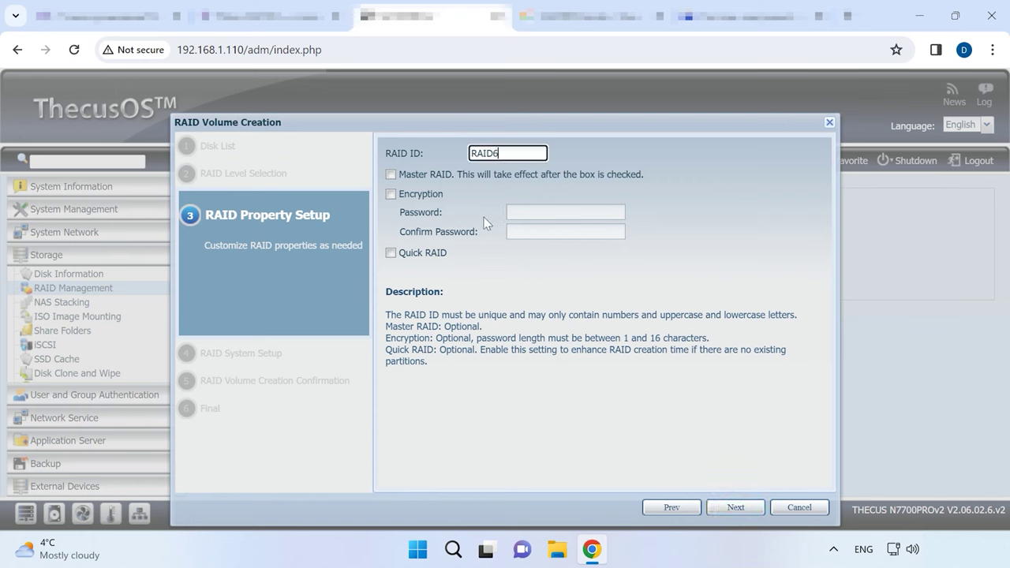
# Submit the RAID 6 volume with 64 KB stripe size and EXT4 file system, confirming creation.
pyautogui.click(737, 509)
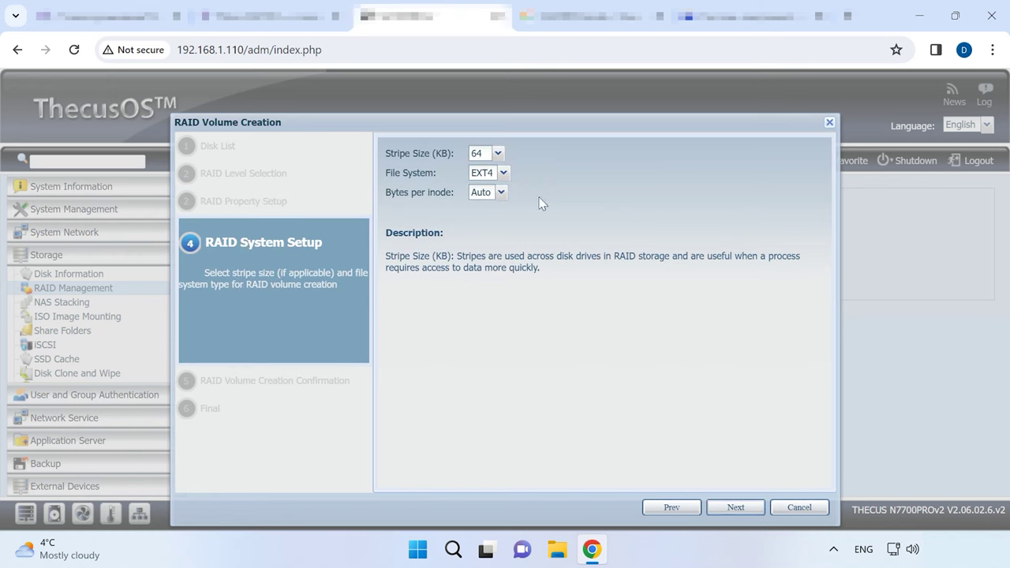
pyautogui.click(497, 155)
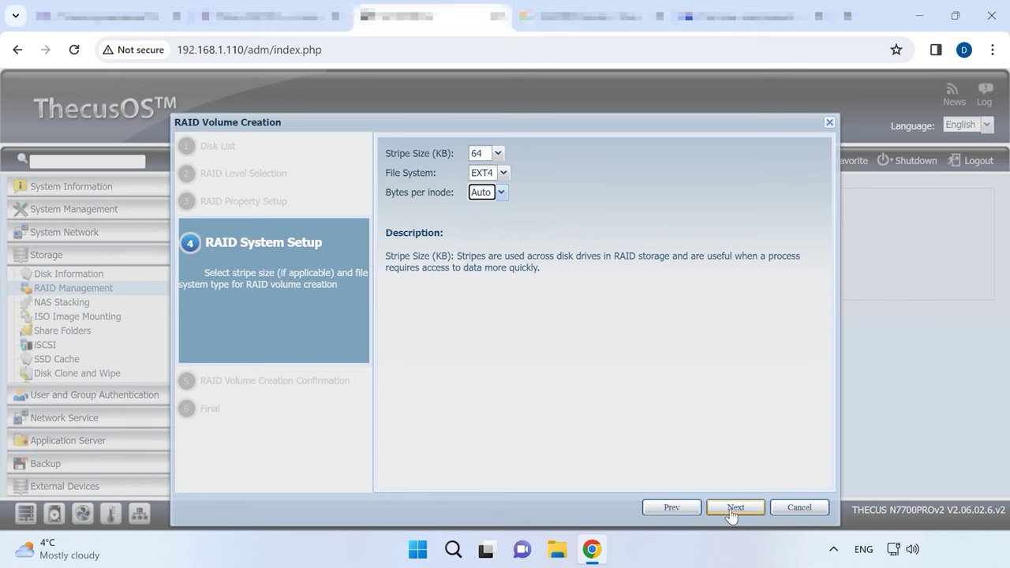
pyautogui.click(732, 510)
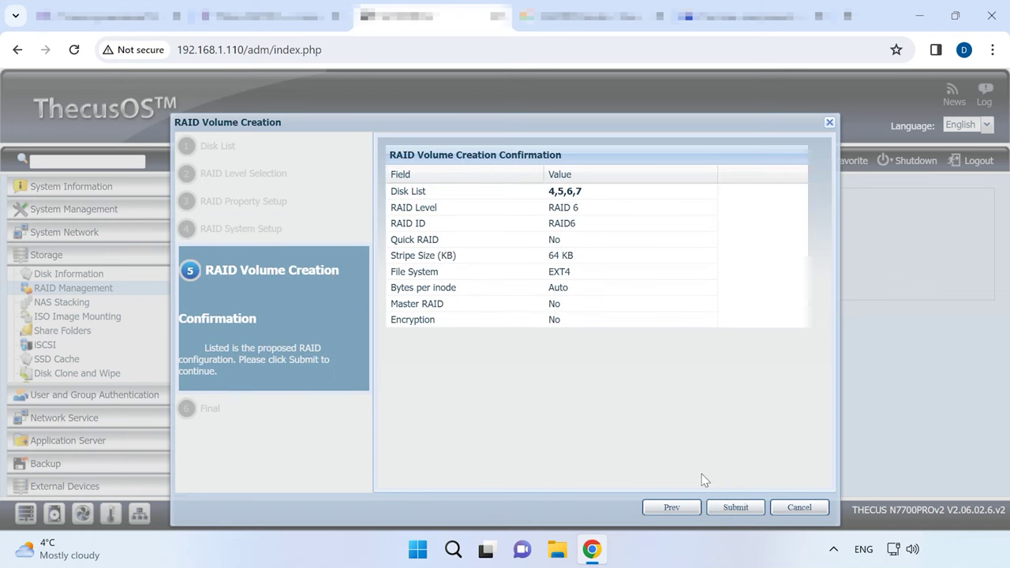
pyautogui.click(735, 509)
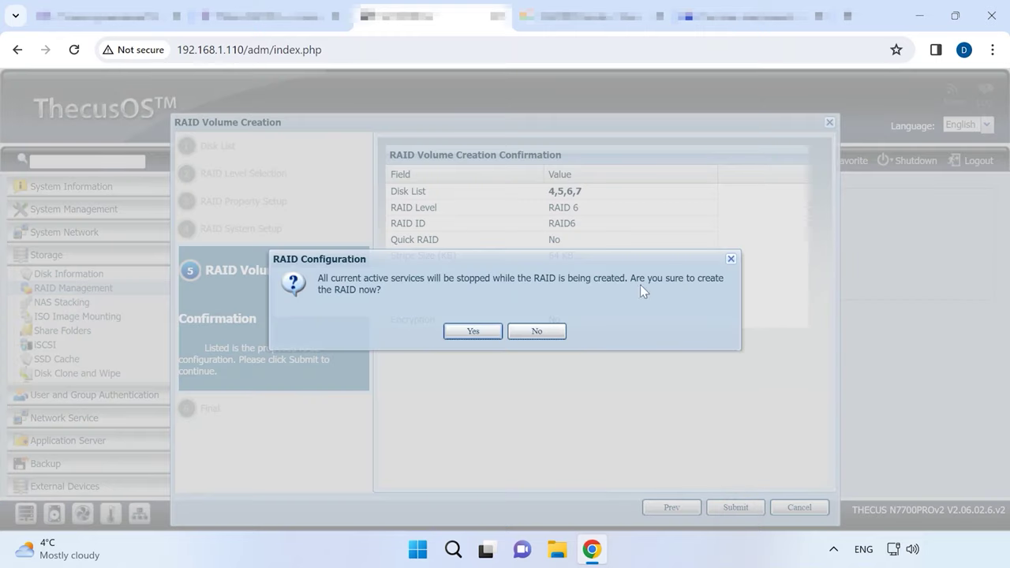
pyautogui.click(474, 332)
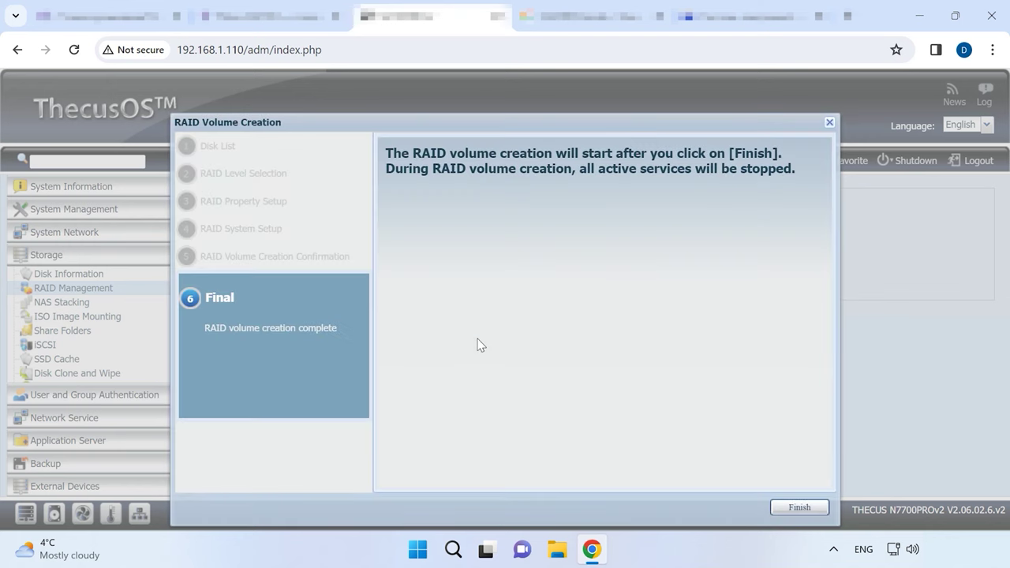
pyautogui.click(799, 509)
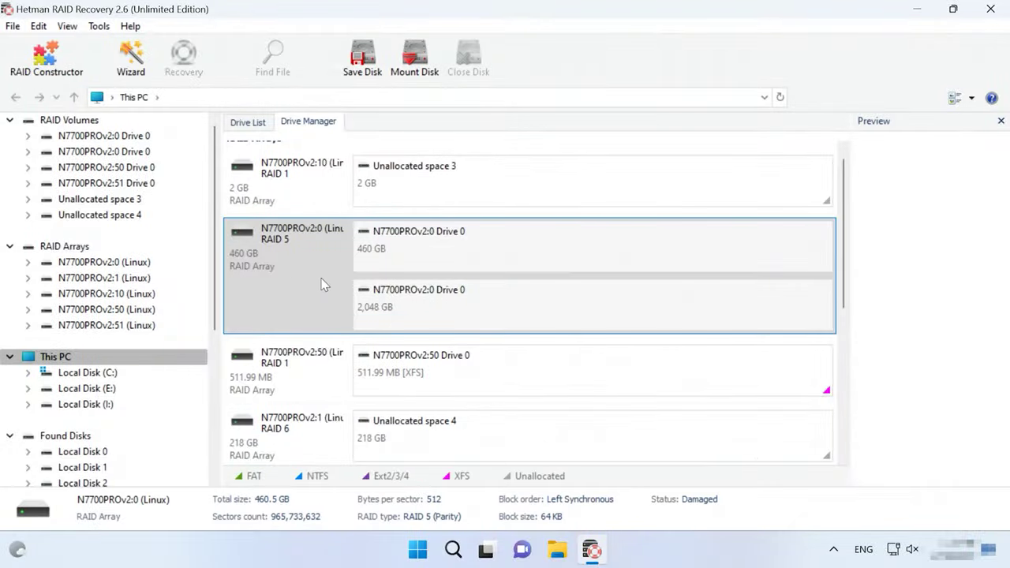
pyautogui.scroll(-3, 323, 355)
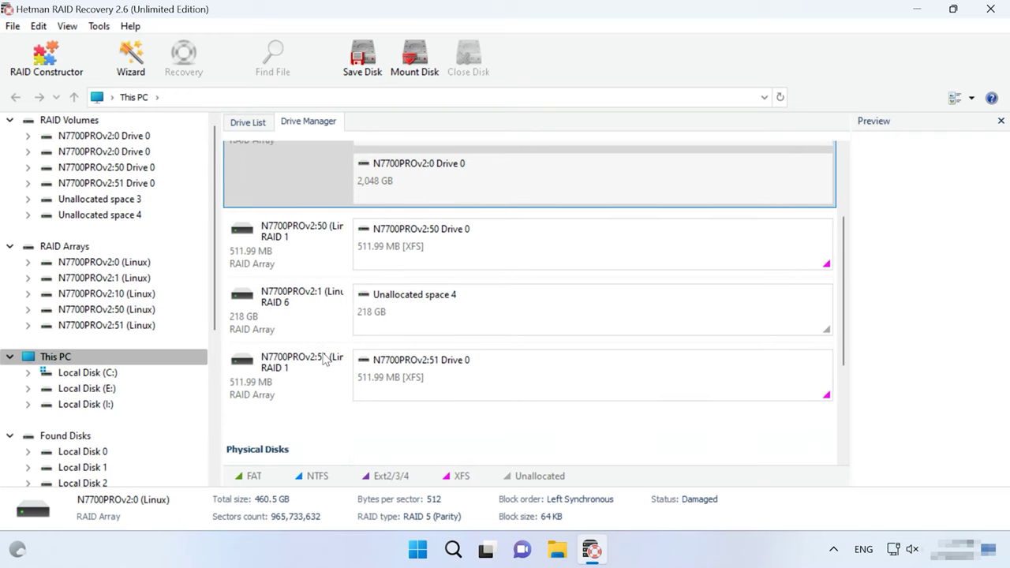
pyautogui.scroll(3, 328, 347)
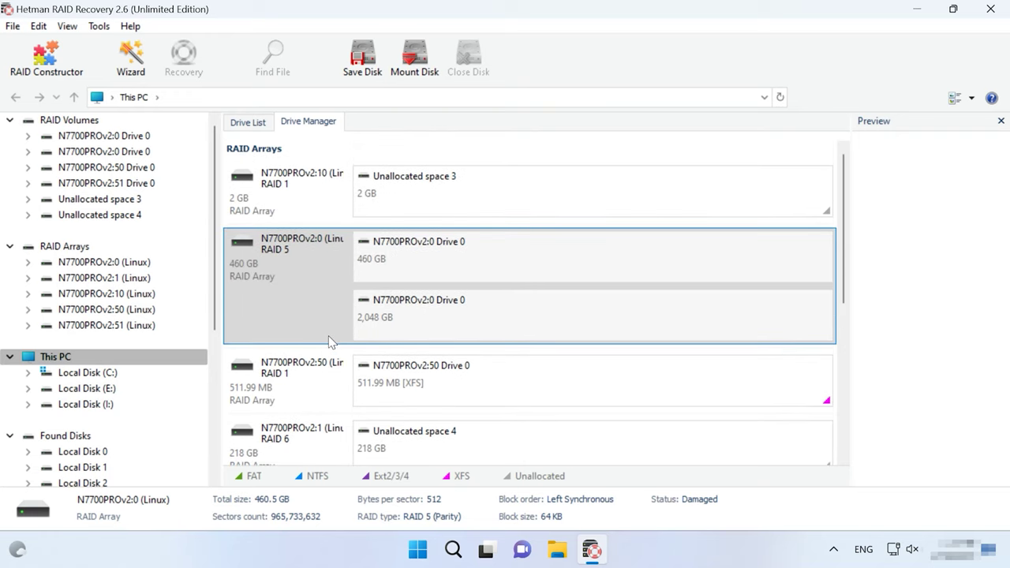
pyautogui.click(316, 448)
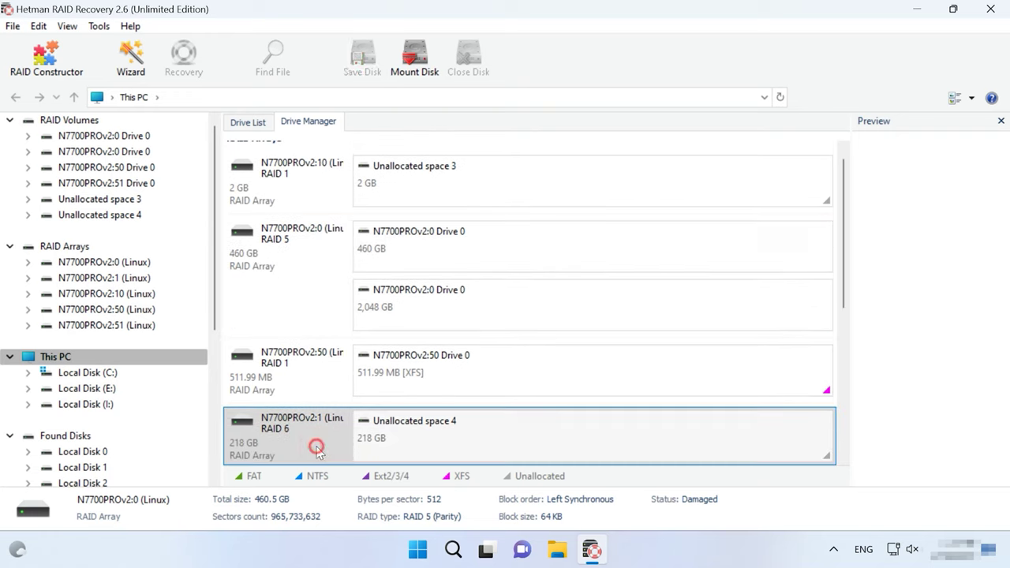
pyautogui.click(307, 257)
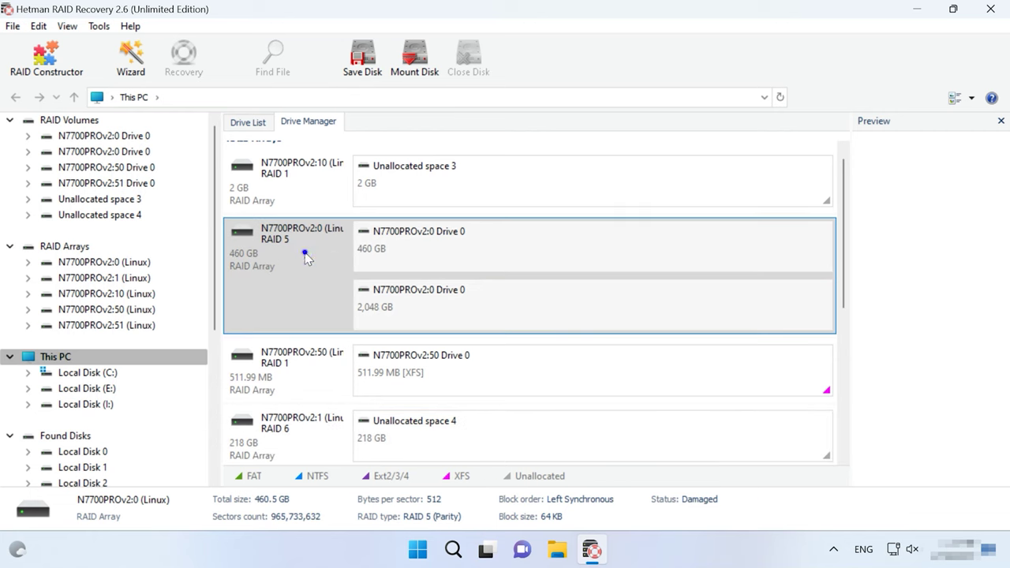
pyautogui.click(404, 417)
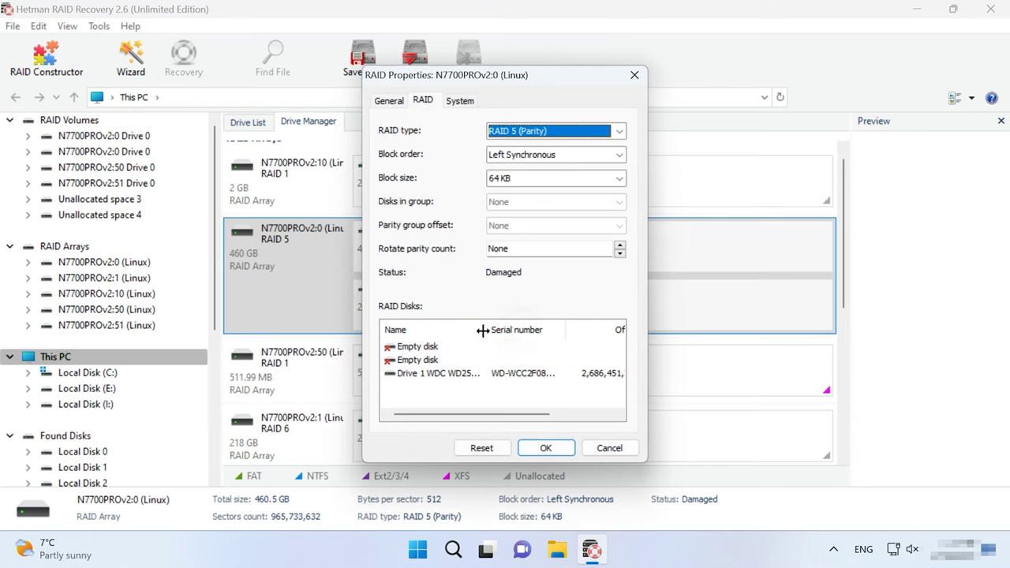
pyautogui.doubleClick(482, 330)
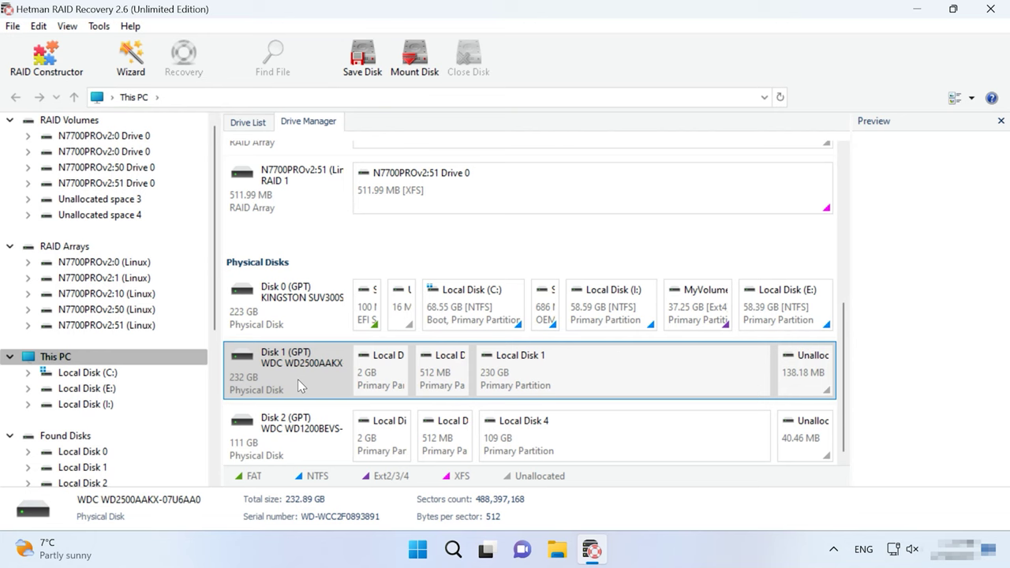
# Save a full-size disk image of the WDC WD2500AAKX-07U6AA0 drive.
pyautogui.click(364, 76)
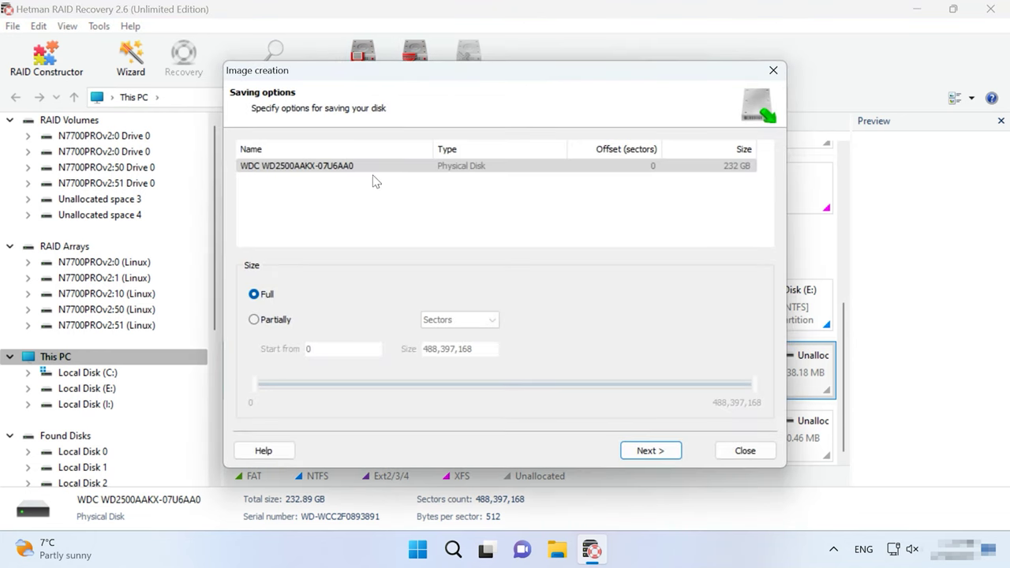
pyautogui.click(674, 454)
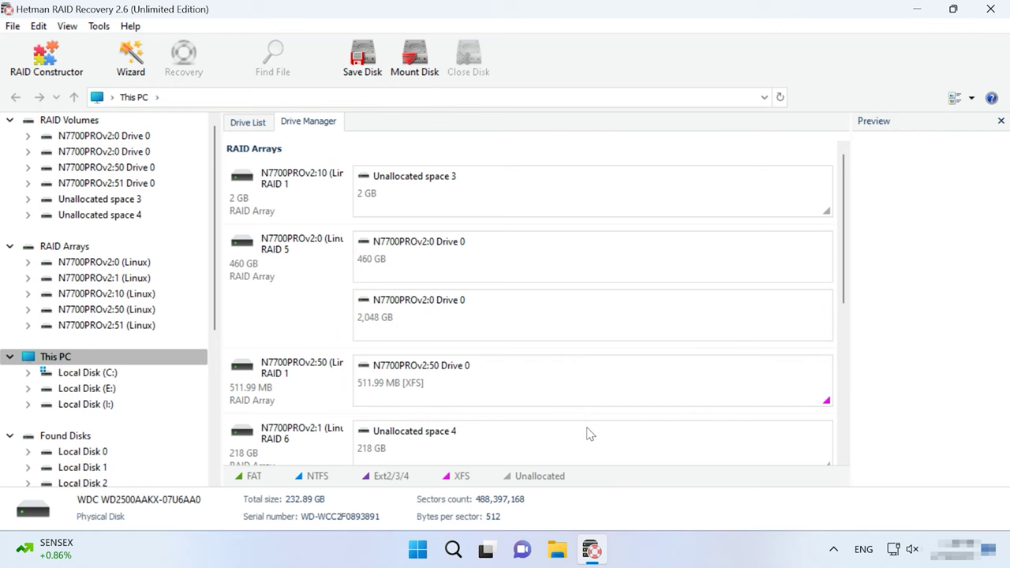
# Mount the saved RAW .dsk images, leaving out WDC WD2500AAKX-07U6AA011.dsk.
pyautogui.click(417, 67)
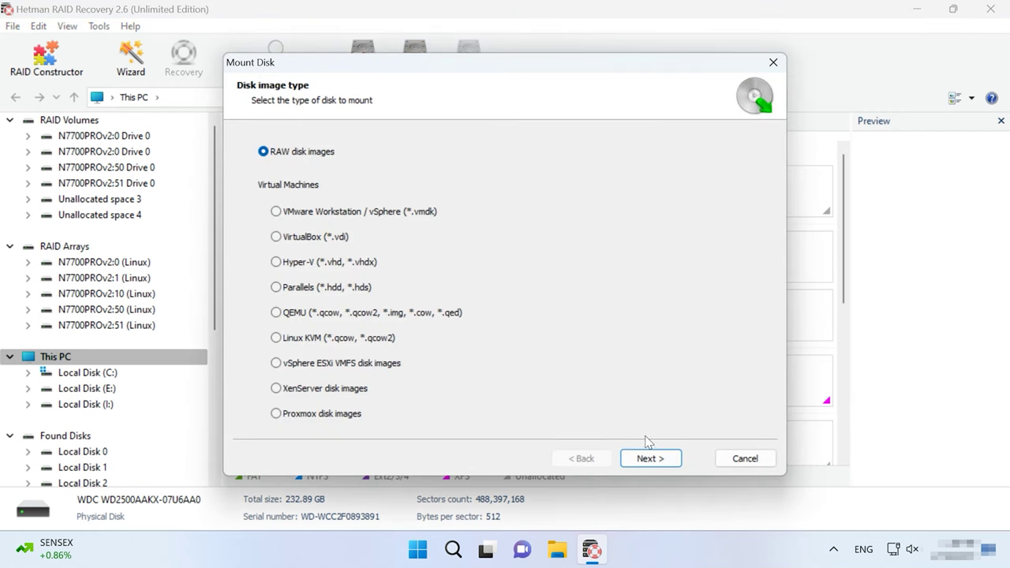
pyautogui.click(649, 458)
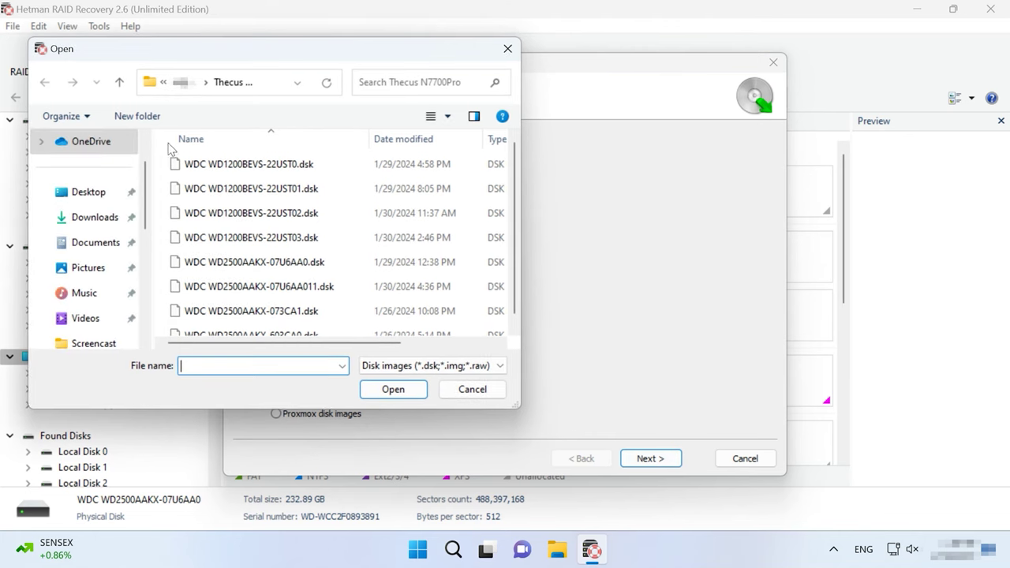
pyautogui.click(251, 165)
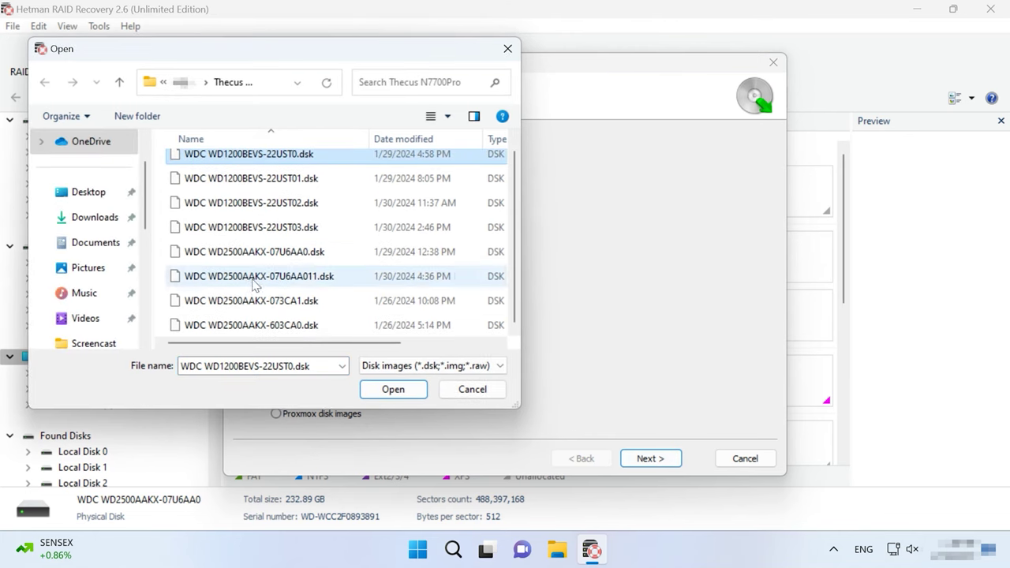
pyautogui.keyDown('shift'); pyautogui.click(264, 325); pyautogui.keyUp('shift')
pyautogui.keyDown('ctrl'); pyautogui.click(300, 278); pyautogui.keyUp('ctrl')
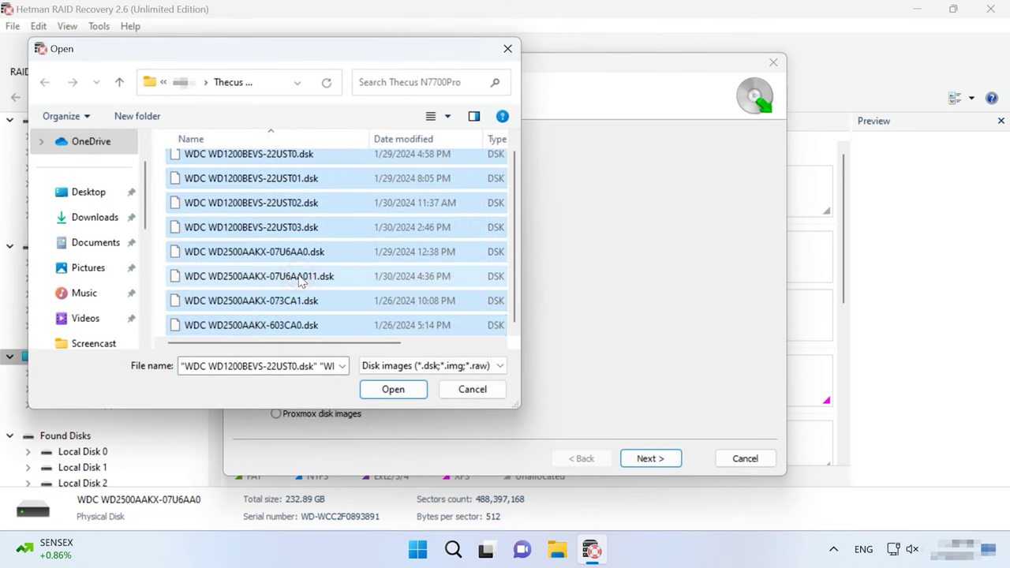
pyautogui.click(395, 390)
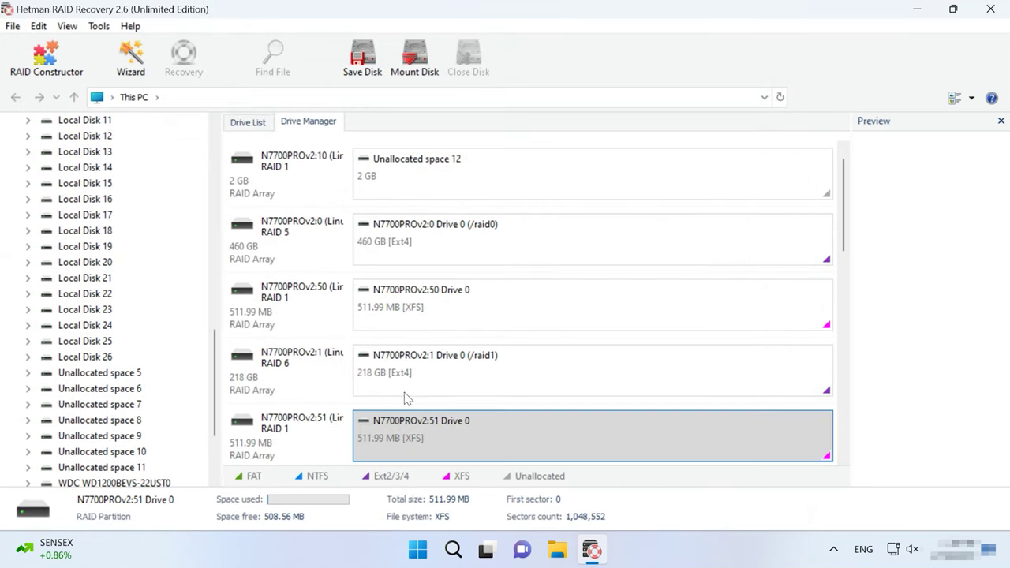
# Open the properties of the RAID 5 array N7700PROv2:0.
pyautogui.scroll(-2, 266, 395)
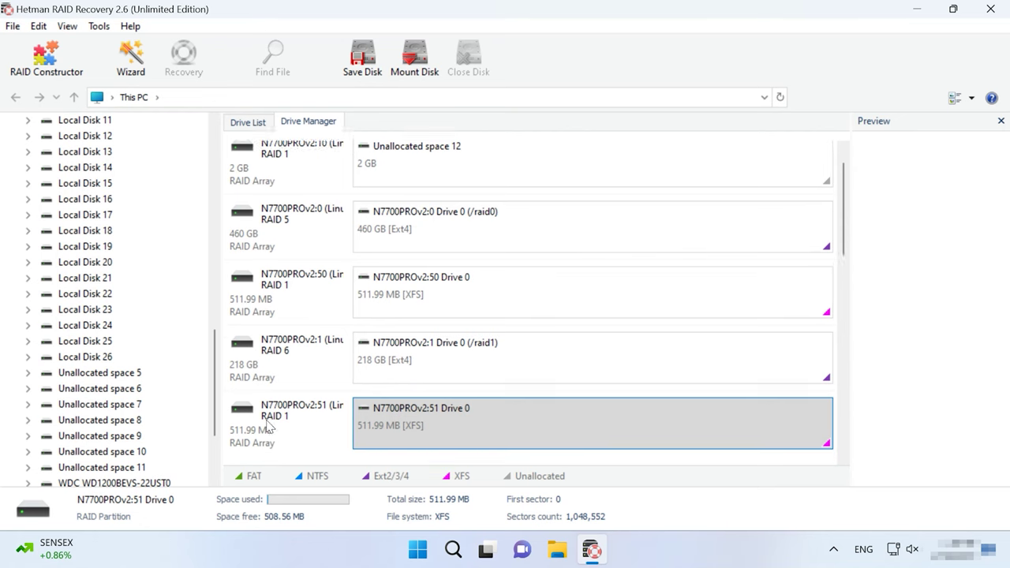
pyautogui.moveTo(846, 242); pyautogui.dragTo(813, 215)
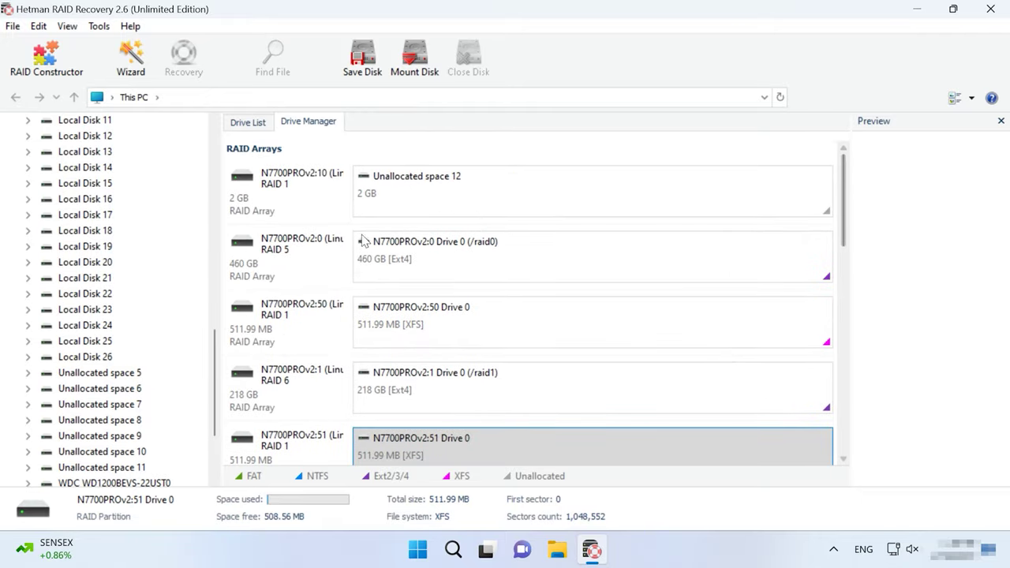
pyautogui.rightClick(256, 257)
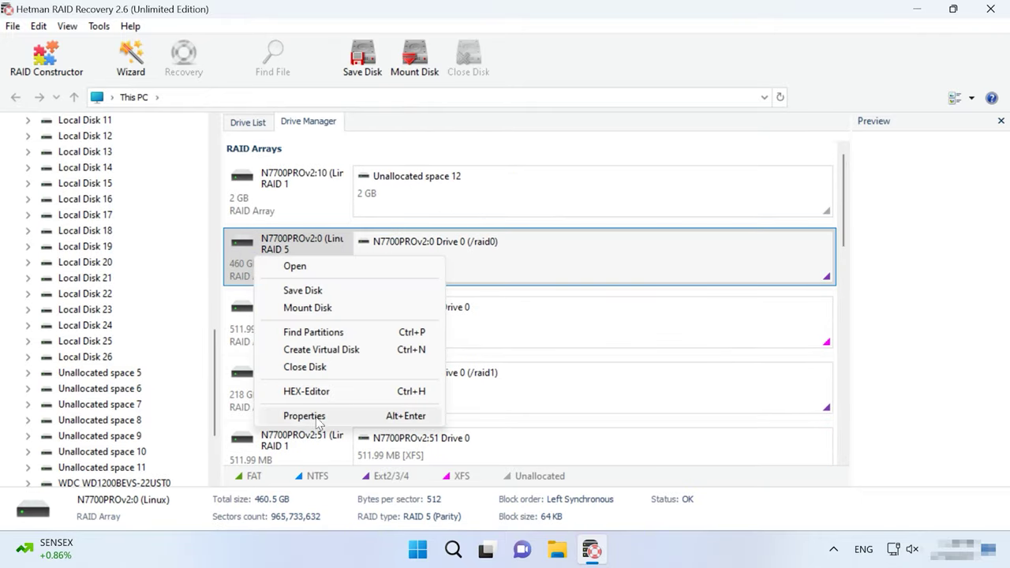
pyautogui.click(316, 416)
# Review the RAID 5 array's member disks, then compare the RAID 6 and RAID 5 array details.
pyautogui.click(430, 100)
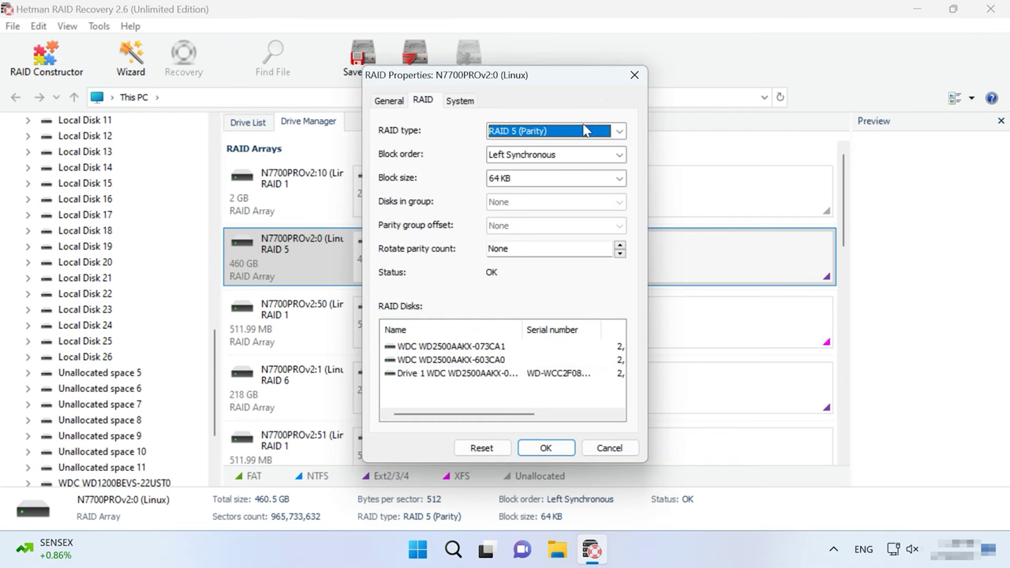
pyautogui.click(635, 75)
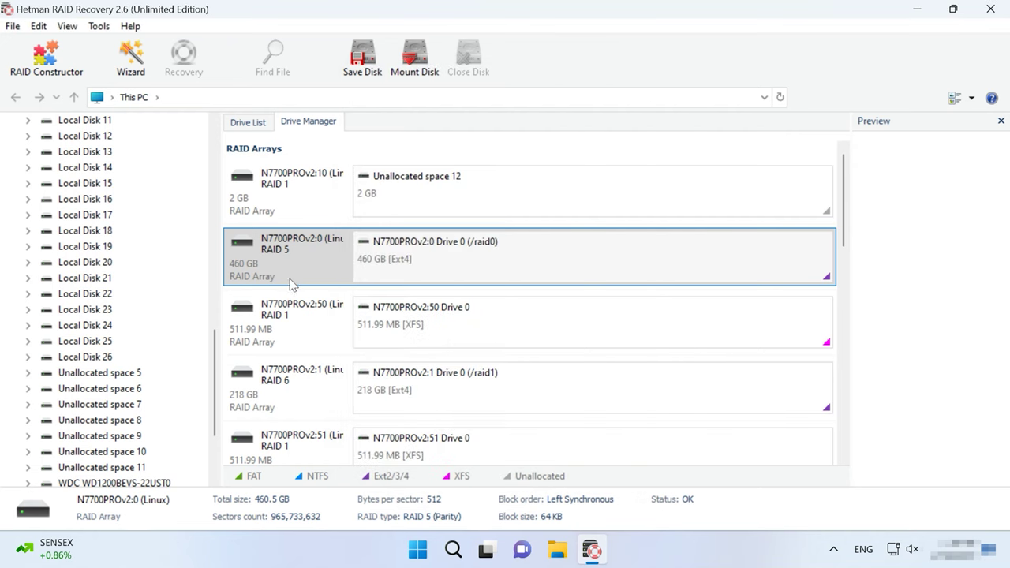
pyautogui.click(312, 407)
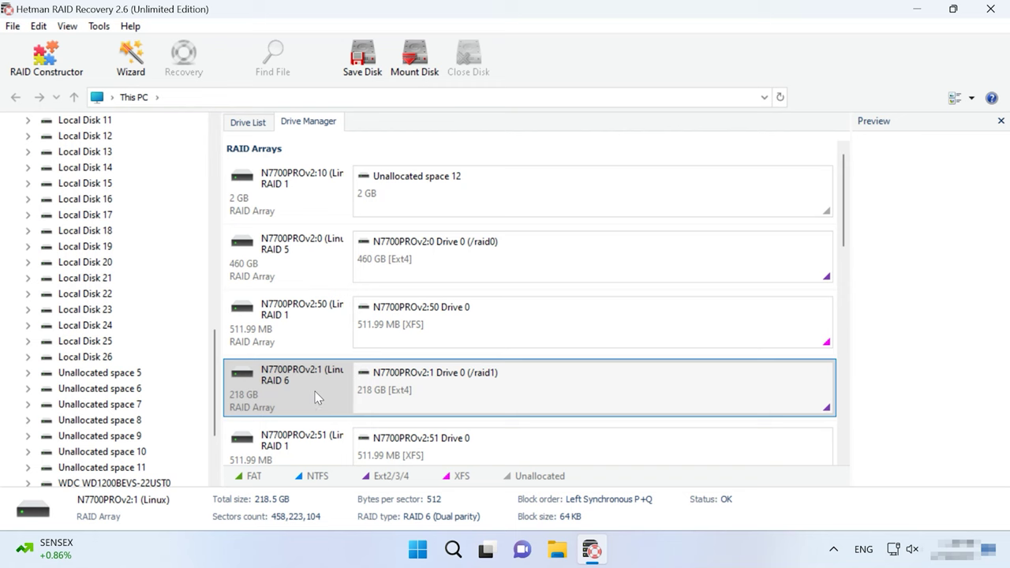
pyautogui.click(286, 268)
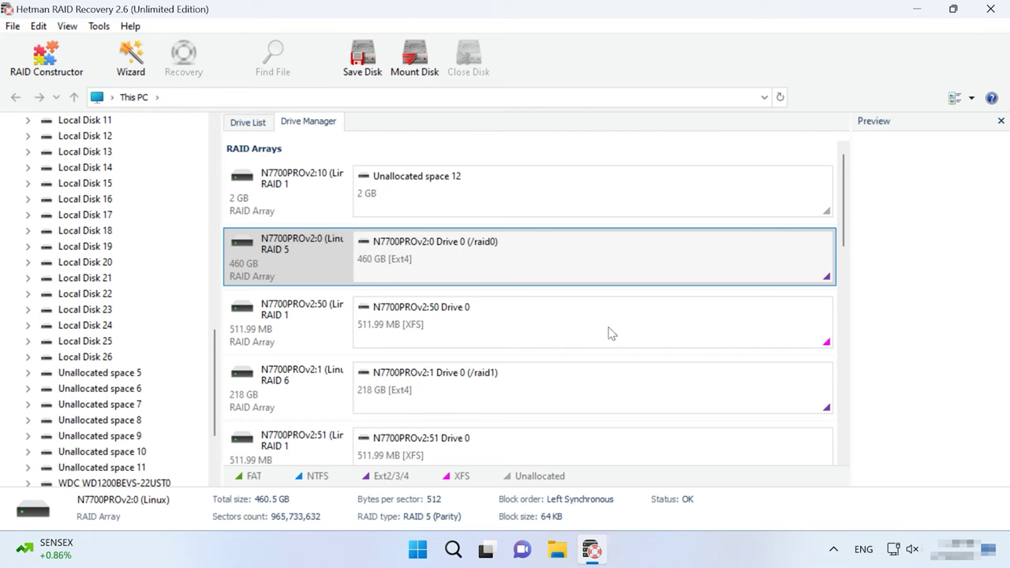
# Run a fast scan of the RAID 5 /raid0 partition.
pyautogui.rightClick(594, 249)
pyautogui.click(645, 263)
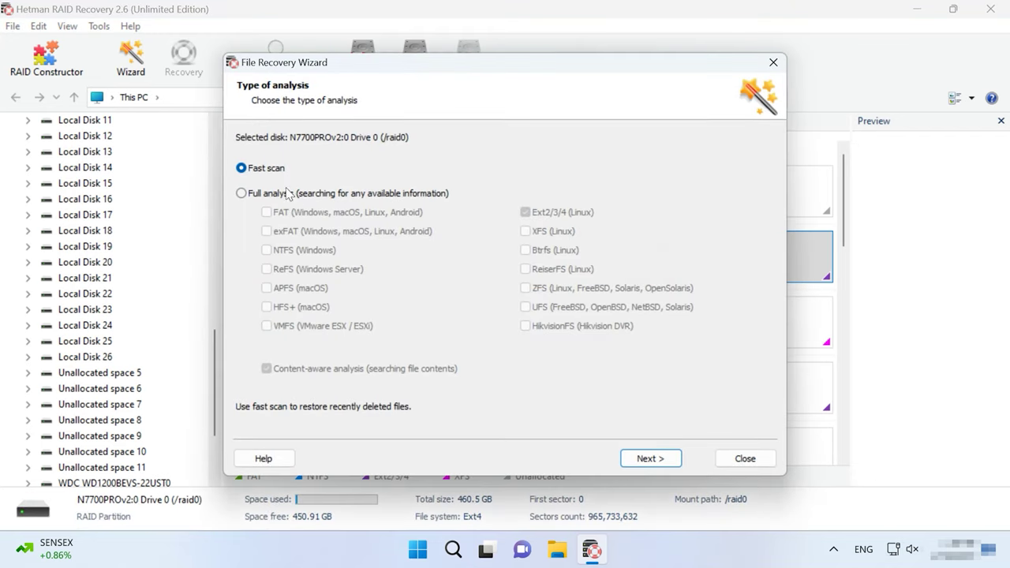
pyautogui.click(668, 460)
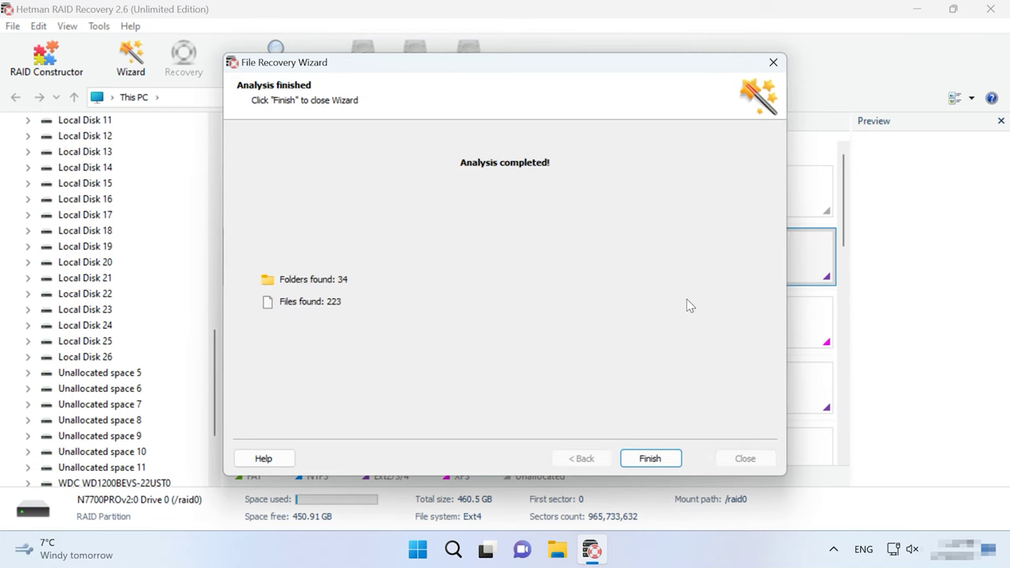
pyautogui.click(653, 460)
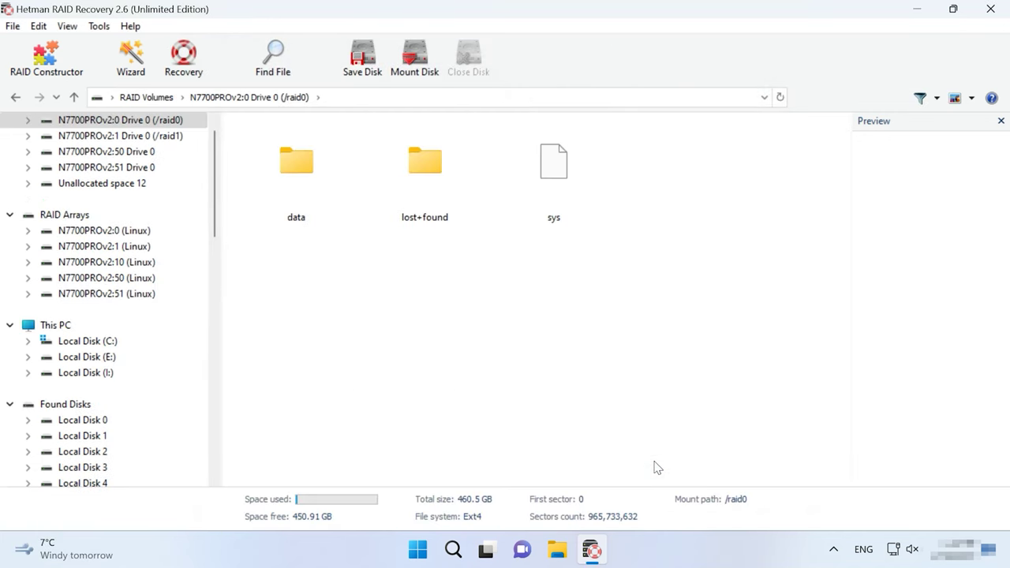
# Browse the data > r5data folder contents, then return to the RAID Volumes overview.
pyautogui.doubleClick(302, 198)
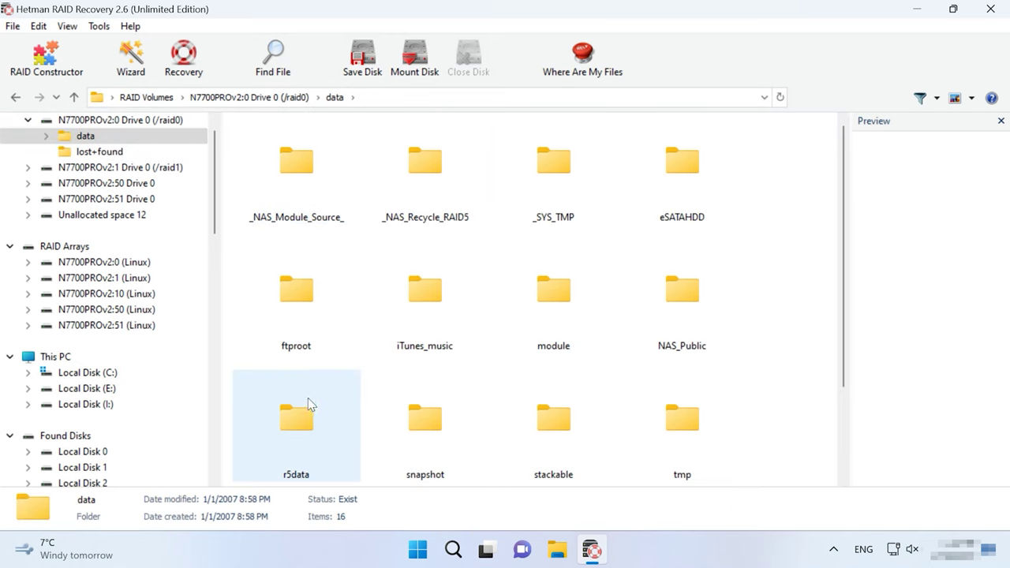
pyautogui.click(304, 416)
pyautogui.doubleClick(304, 416)
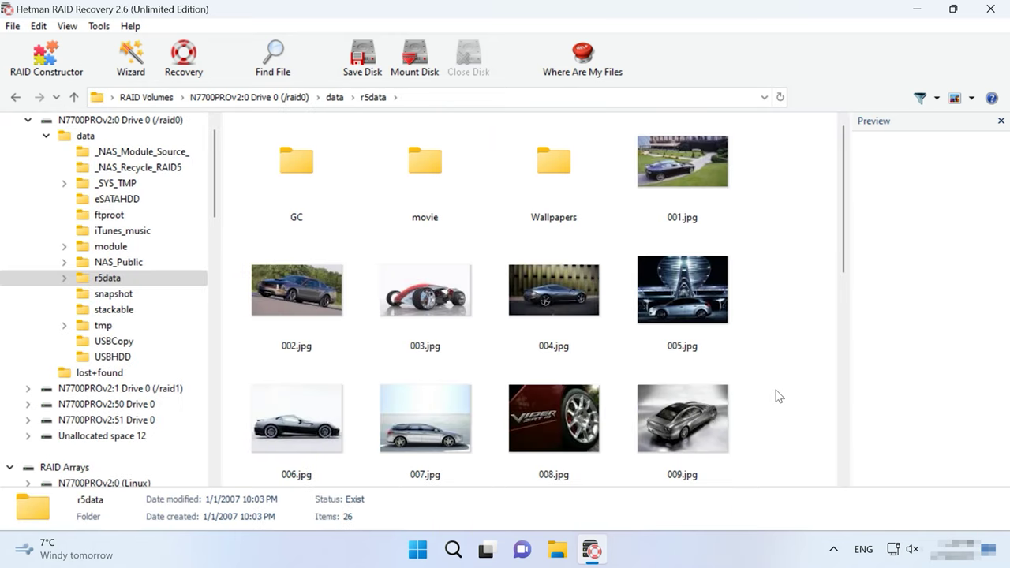
pyautogui.scroll(-5, 778, 397)
pyautogui.scroll(5, 778, 396)
pyautogui.scroll(1, 87, 158)
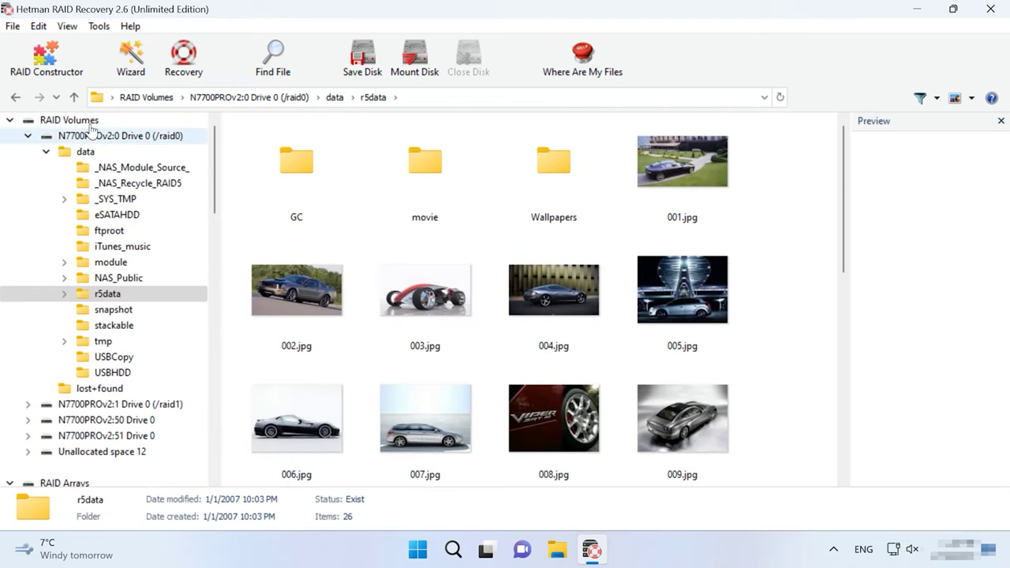
pyautogui.click(79, 121)
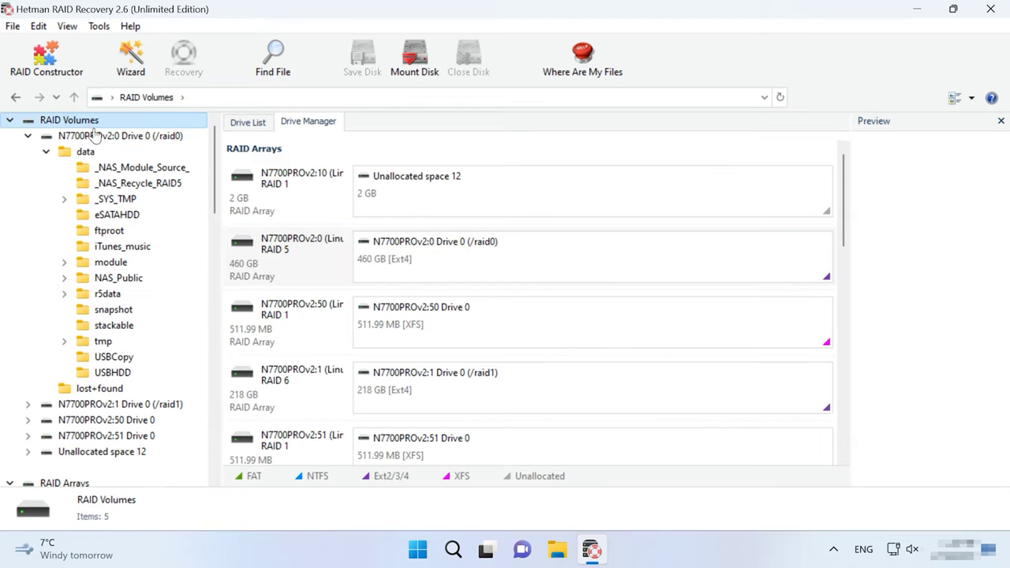
# Run a full analysis of the /raid0 partition and view the deleted files in data > r5data.
pyautogui.rightClick(656, 269)
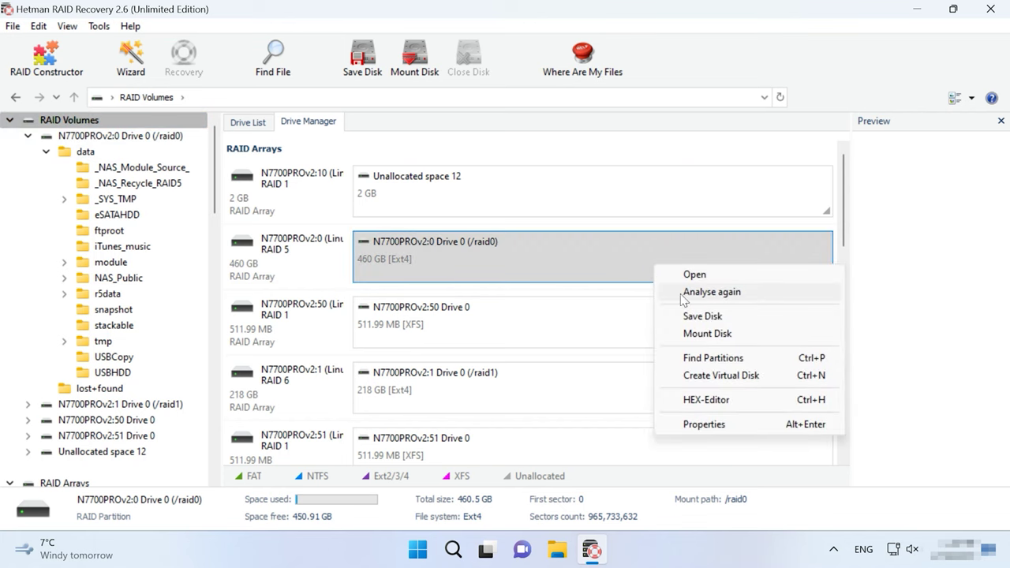
pyautogui.click(747, 293)
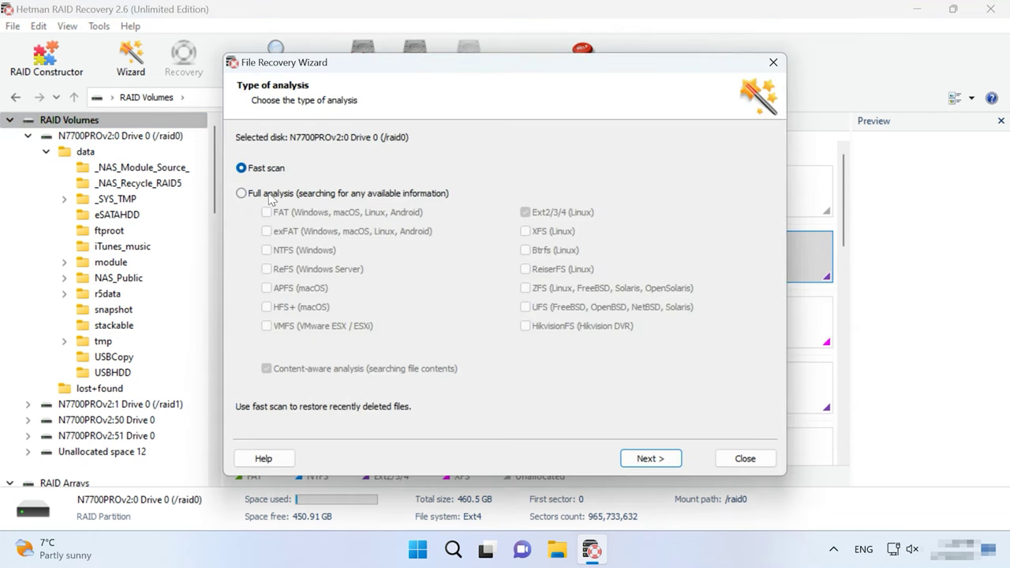
pyautogui.click(269, 195)
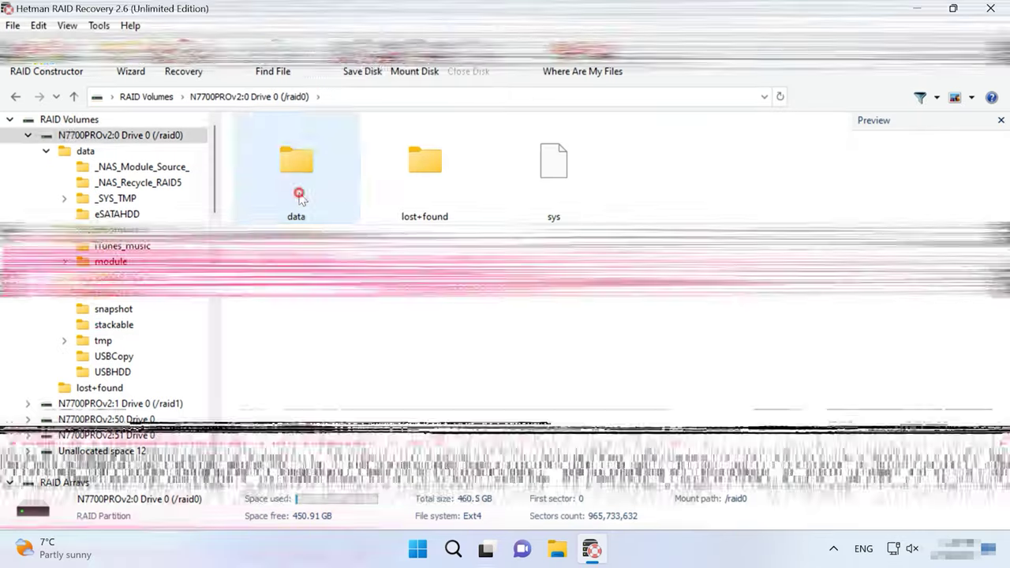
pyautogui.doubleClick(297, 211)
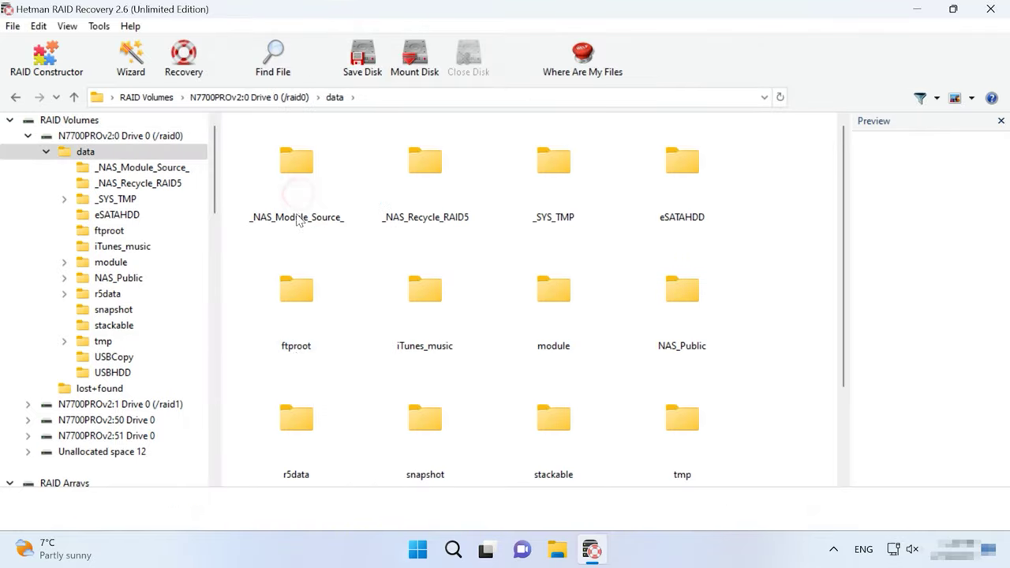
pyautogui.doubleClick(297, 466)
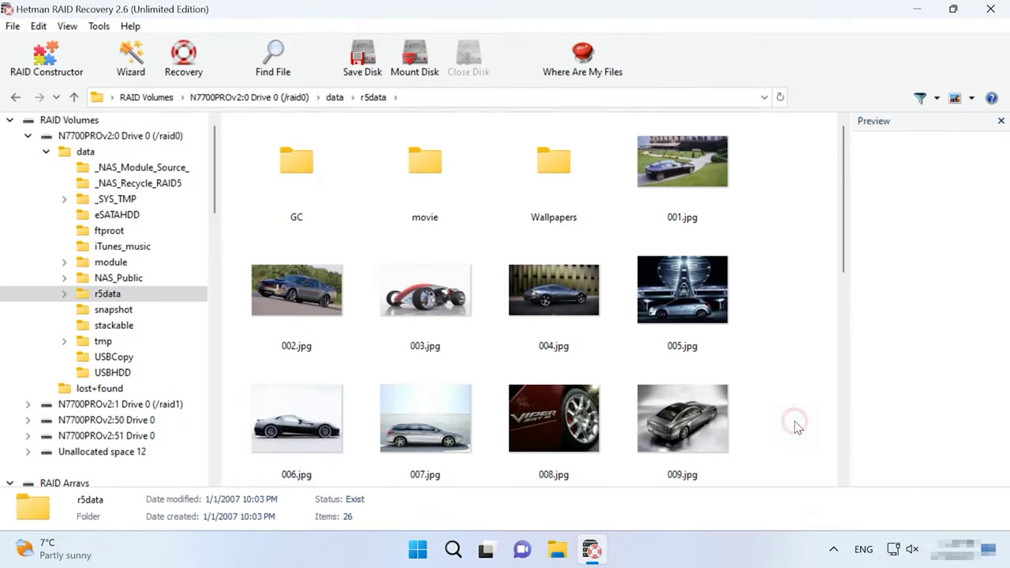
pyautogui.scroll(-5, 796, 427)
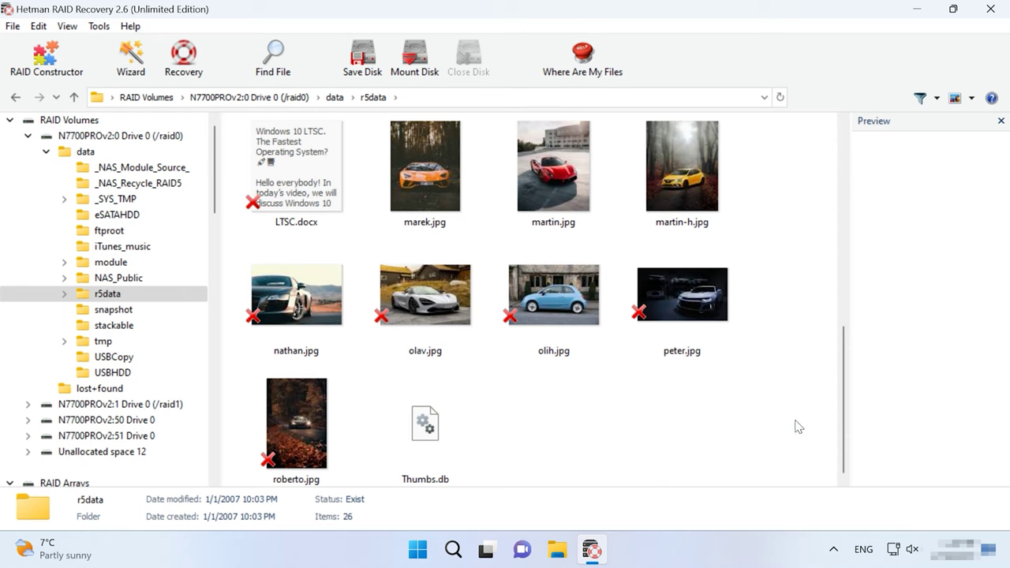
# Preview the deleted photos peter.jpg, olih.jpg and olav.jpg, then select all eight deleted files.
pyautogui.click(682, 301)
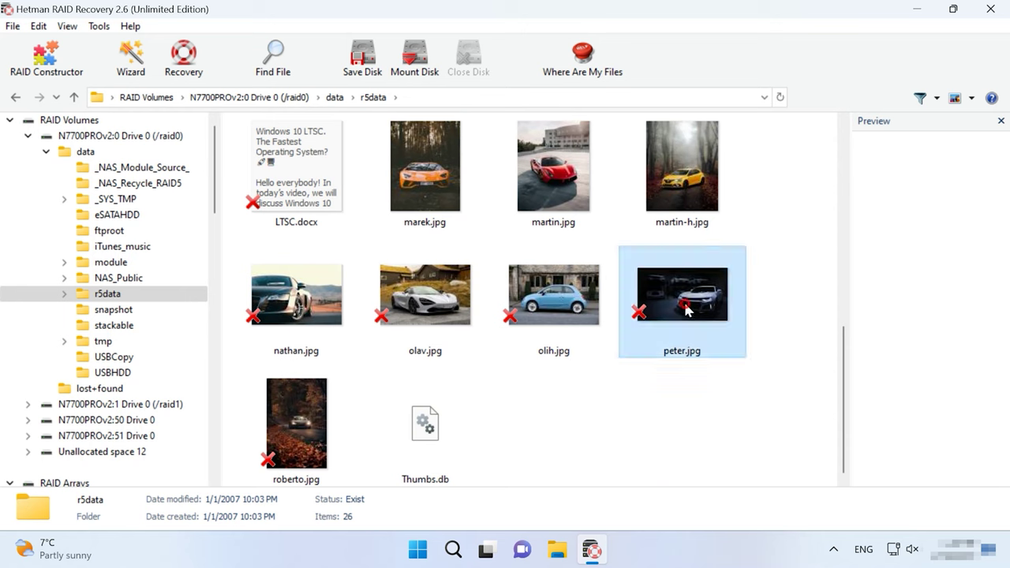
pyautogui.click(534, 298)
pyautogui.click(456, 304)
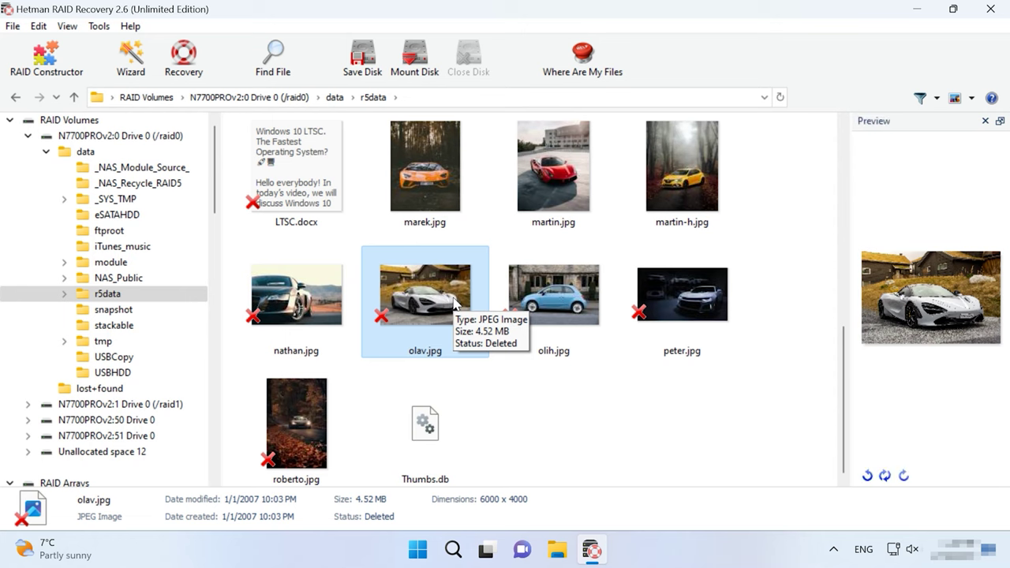
pyautogui.moveTo(797, 164); pyautogui.dragTo(260, 316)
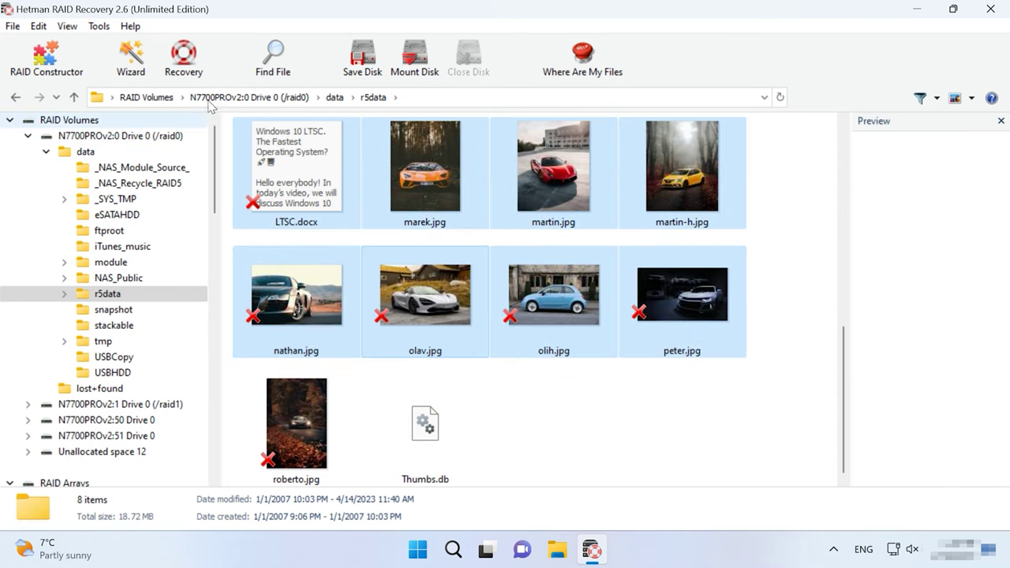
# Recover the eight selected files to C:\12 on the hard disk and open File Explorer.
pyautogui.click(180, 79)
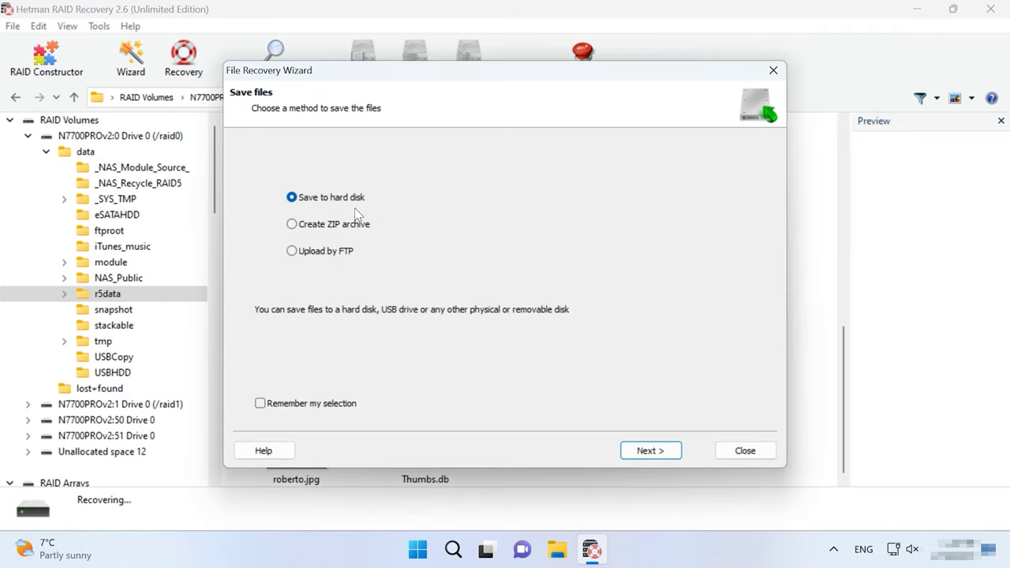
pyautogui.click(656, 451)
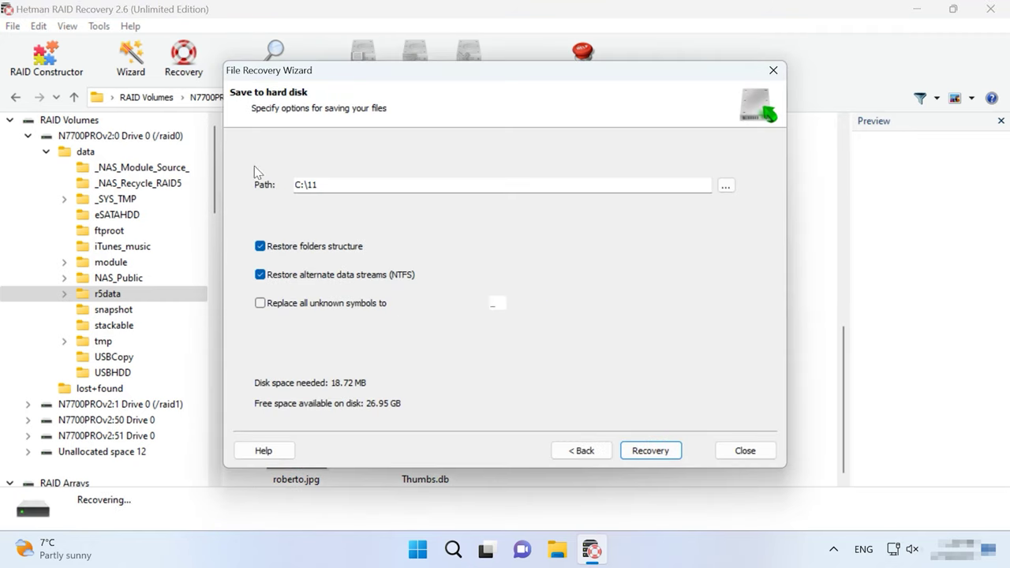
pyautogui.click(330, 185)
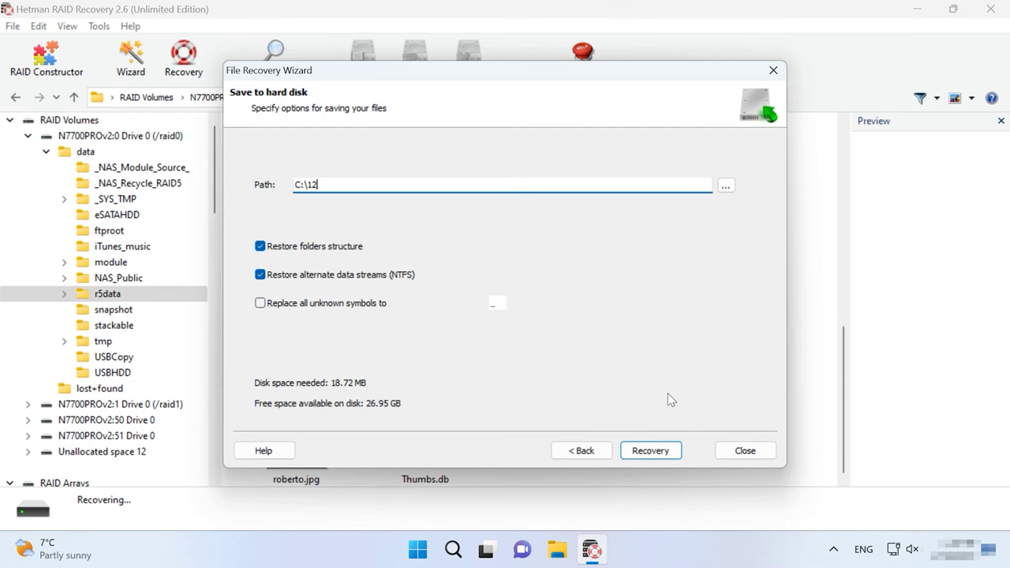
pyautogui.click(650, 451)
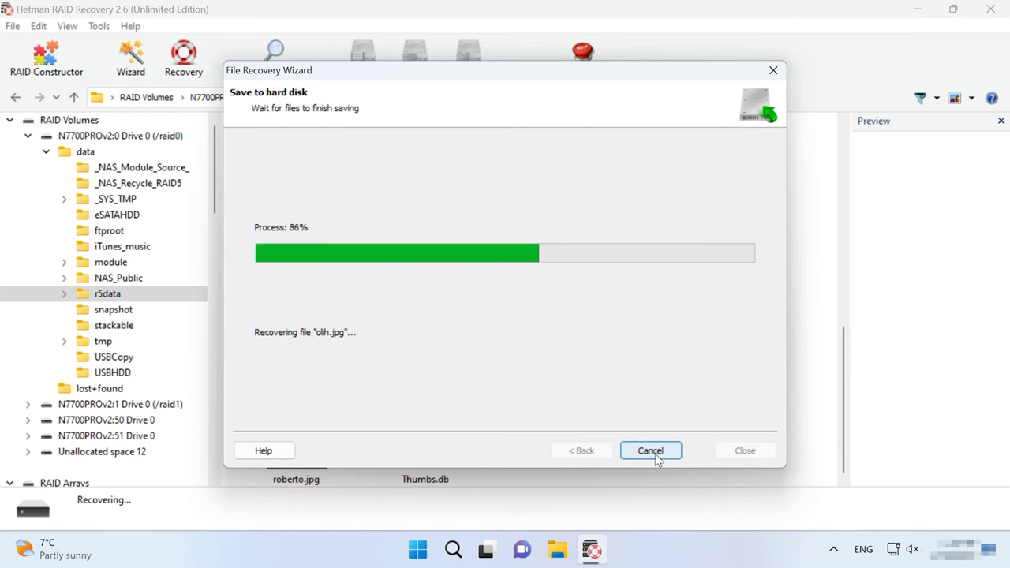
pyautogui.click(655, 454)
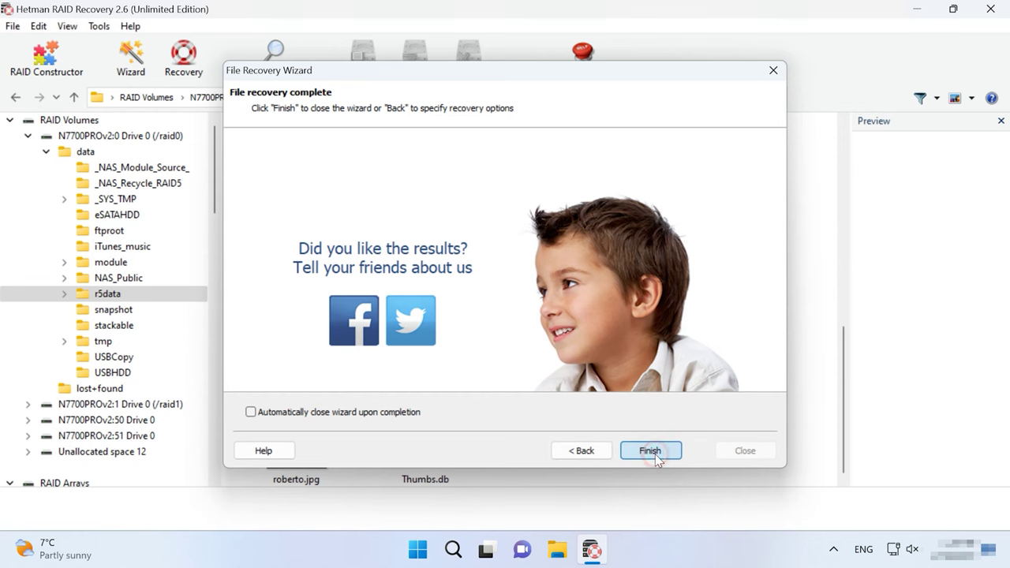
pyautogui.click(558, 550)
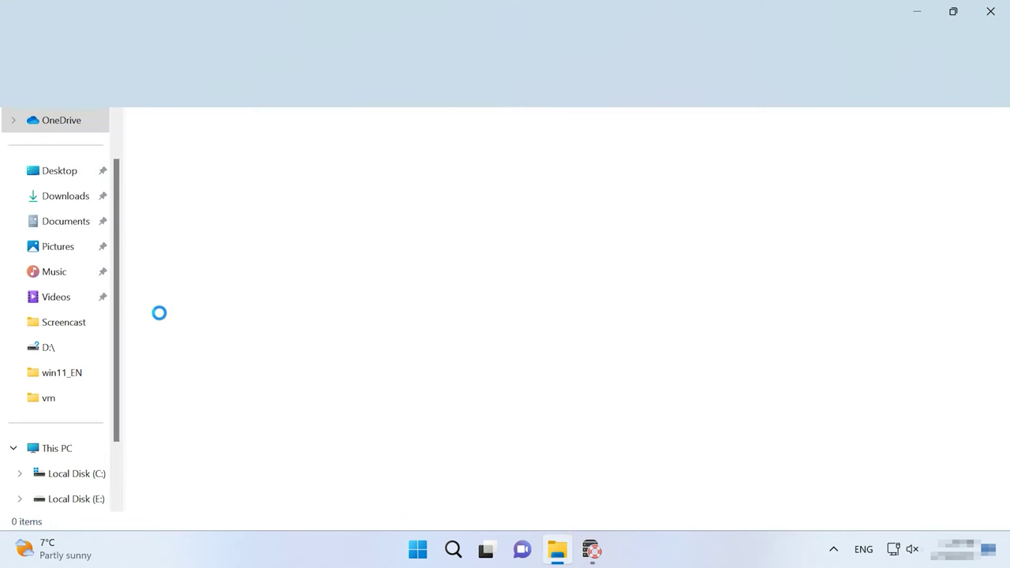
# Open C:\12 via This PC to check the eight recovered files.
pyautogui.click(69, 450)
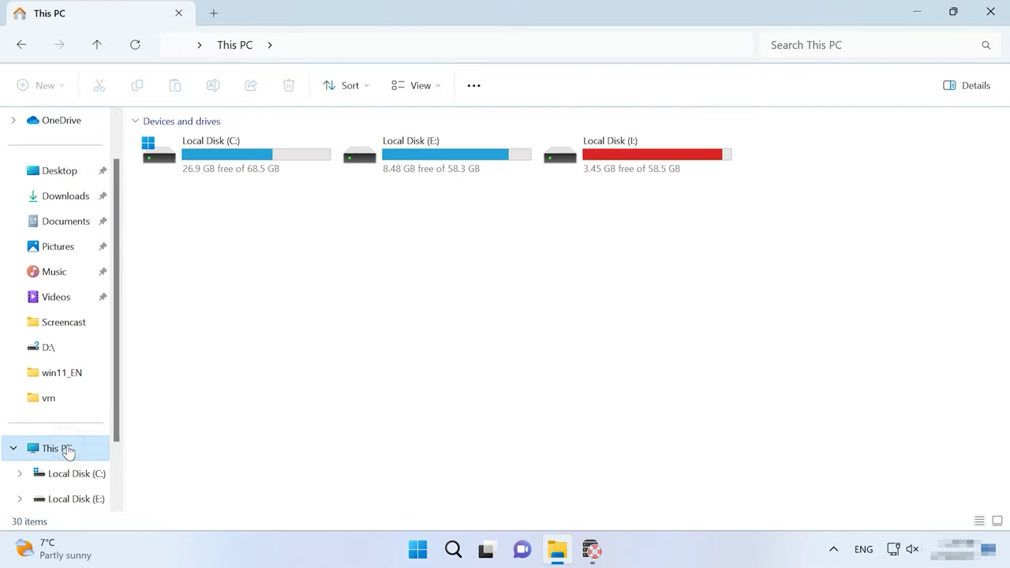
pyautogui.doubleClick(253, 150)
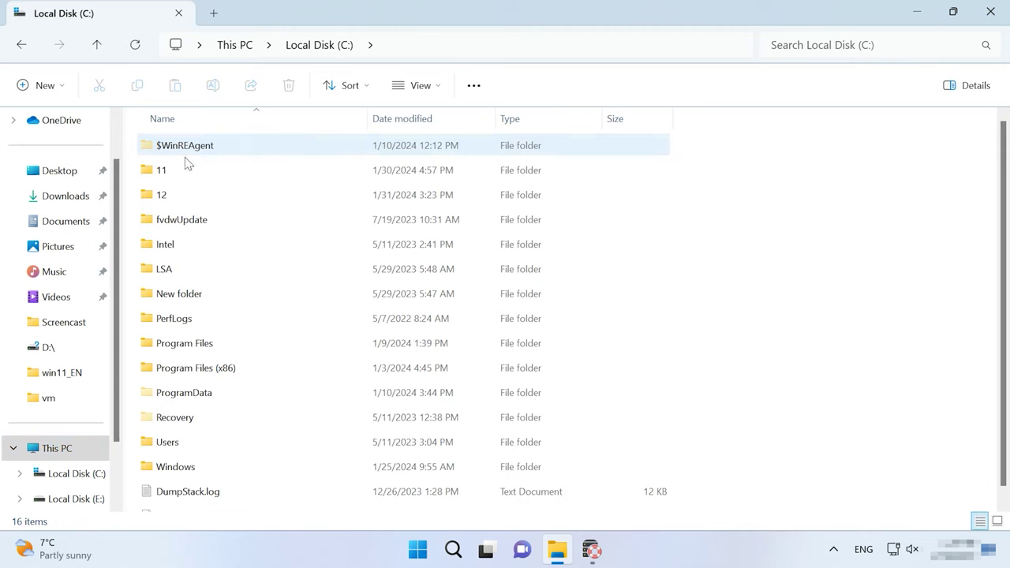
pyautogui.click(168, 196)
pyautogui.doubleClick(168, 197)
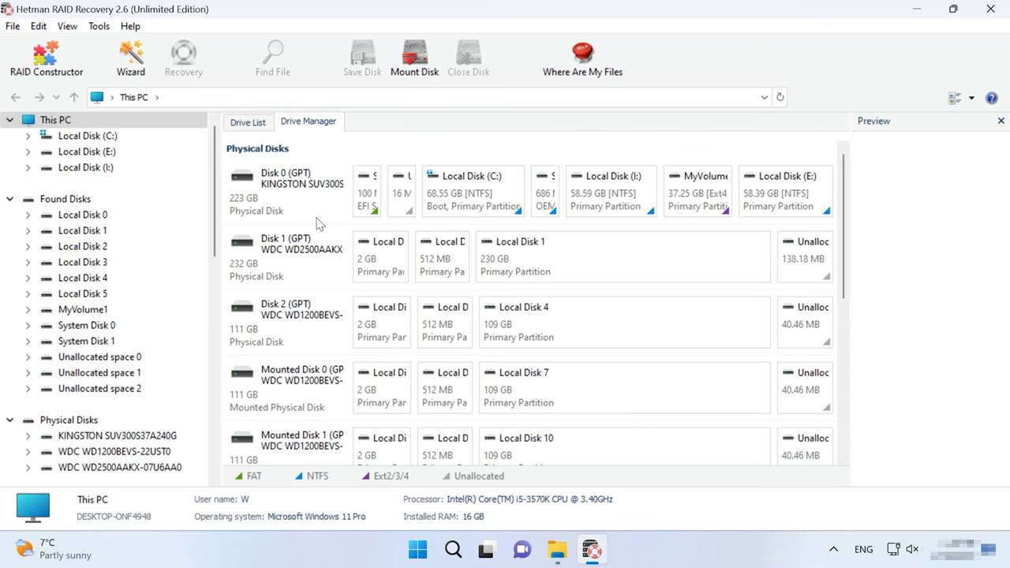
# Start the RAID Constructor wizard in manual array construction mode.
pyautogui.click(45, 63)
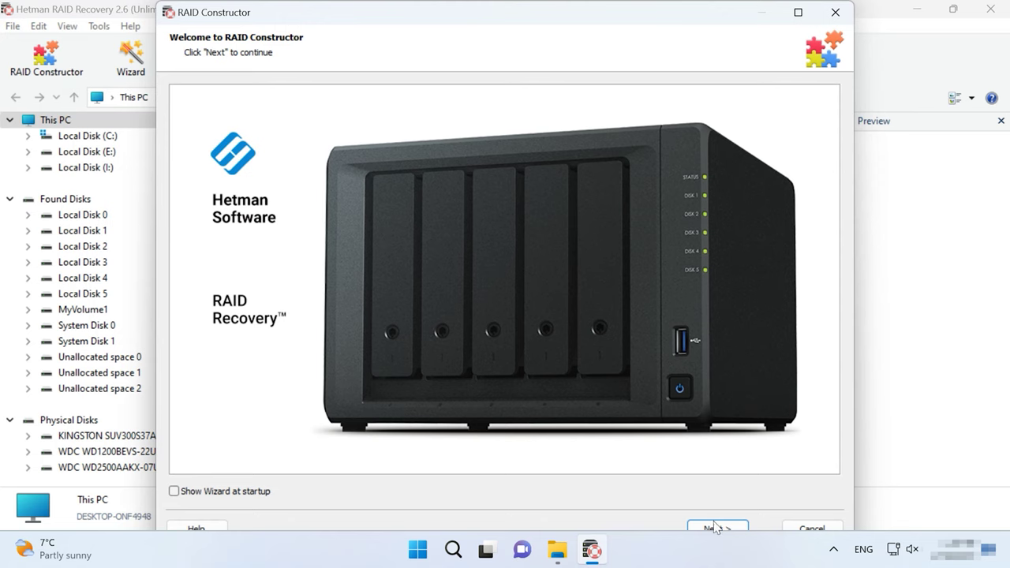
pyautogui.click(716, 527)
pyautogui.click(218, 169)
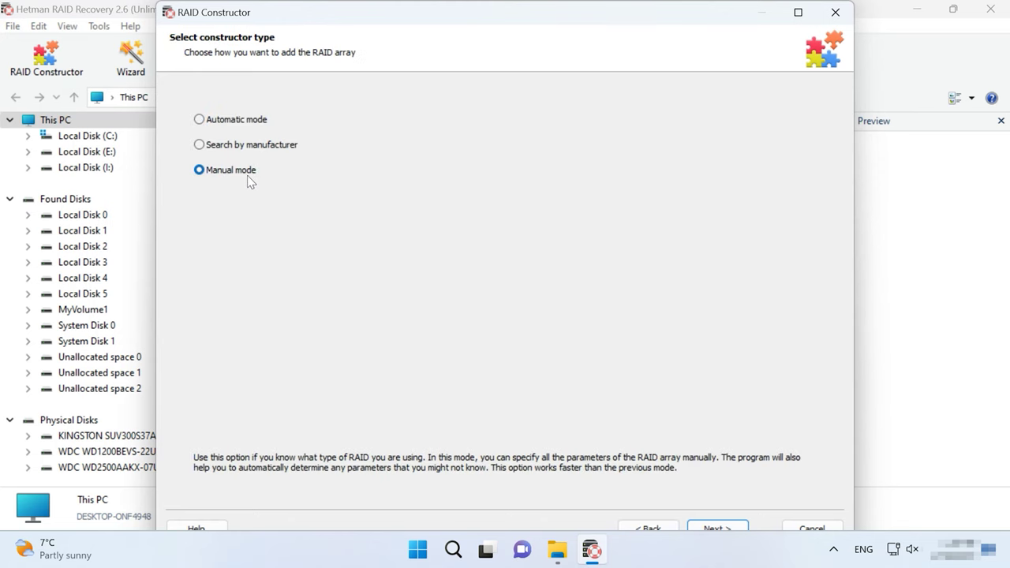
pyautogui.click(721, 526)
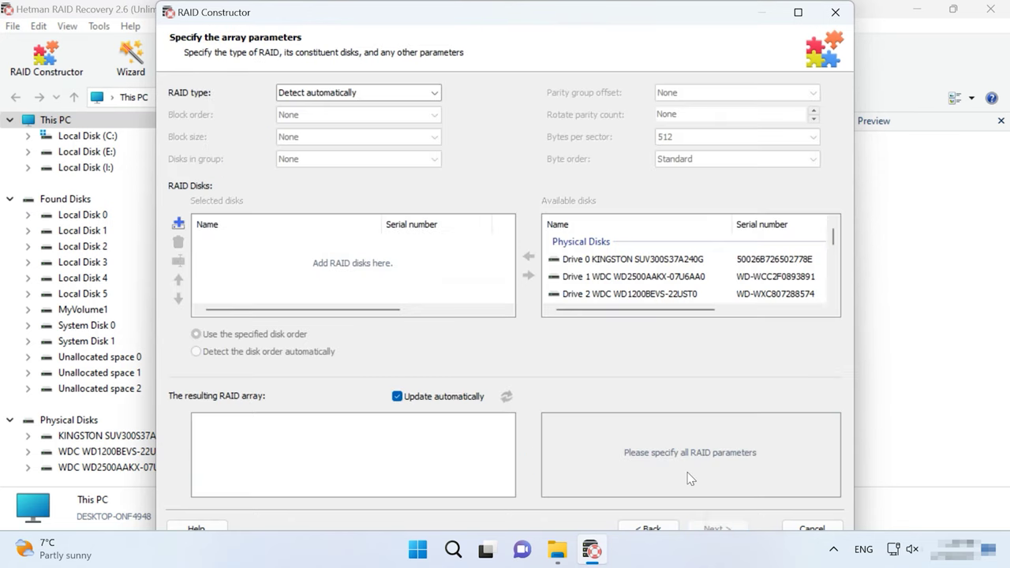
# Choose RAID 5 (Parity), Left Synchronous block order and 64 KB block size.
pyautogui.click(380, 93)
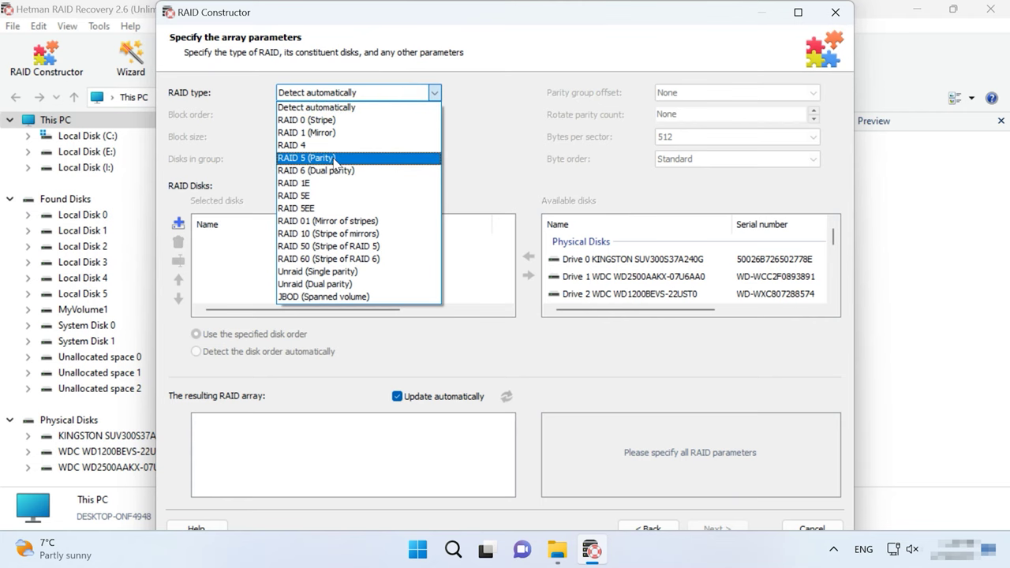
pyautogui.click(346, 158)
pyautogui.click(374, 116)
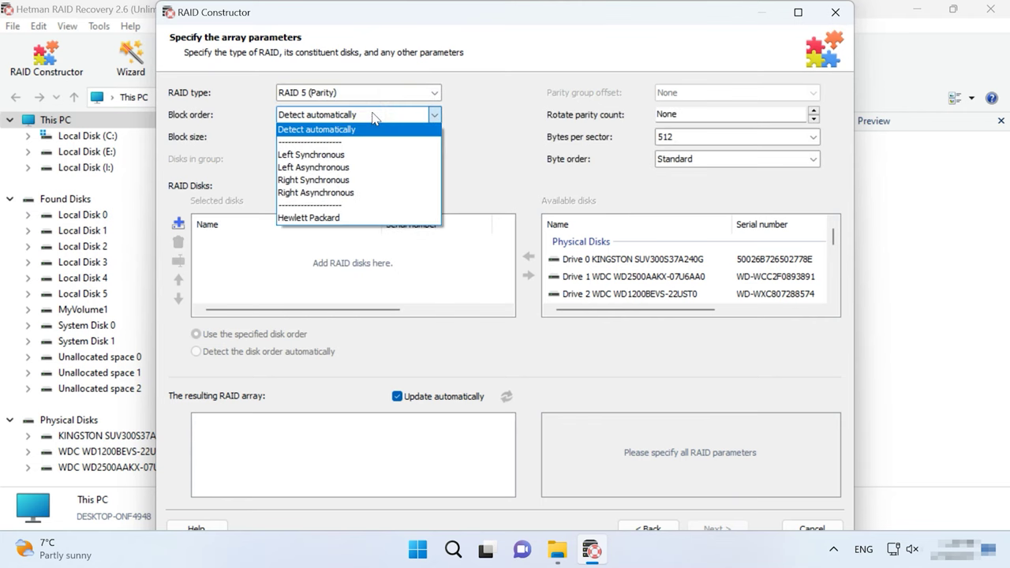
pyautogui.click(345, 154)
pyautogui.click(362, 140)
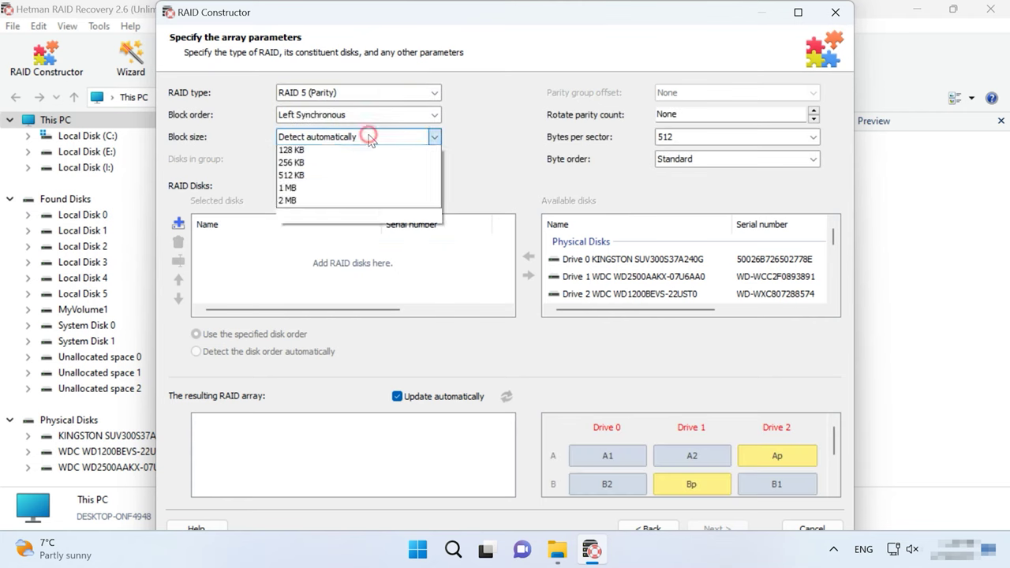
pyautogui.click(322, 240)
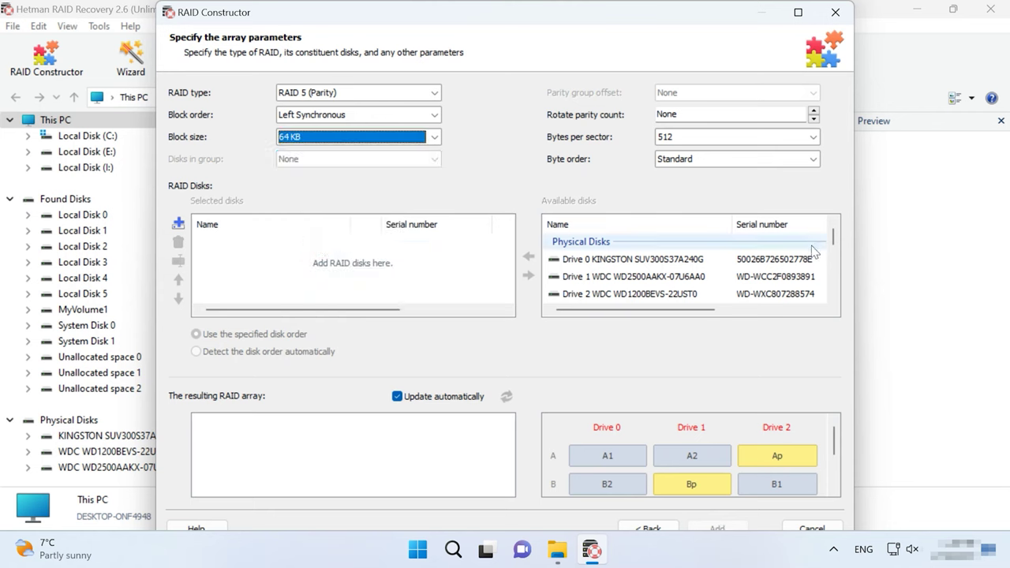
pyautogui.moveTo(833, 242); pyautogui.dragTo(834, 277)
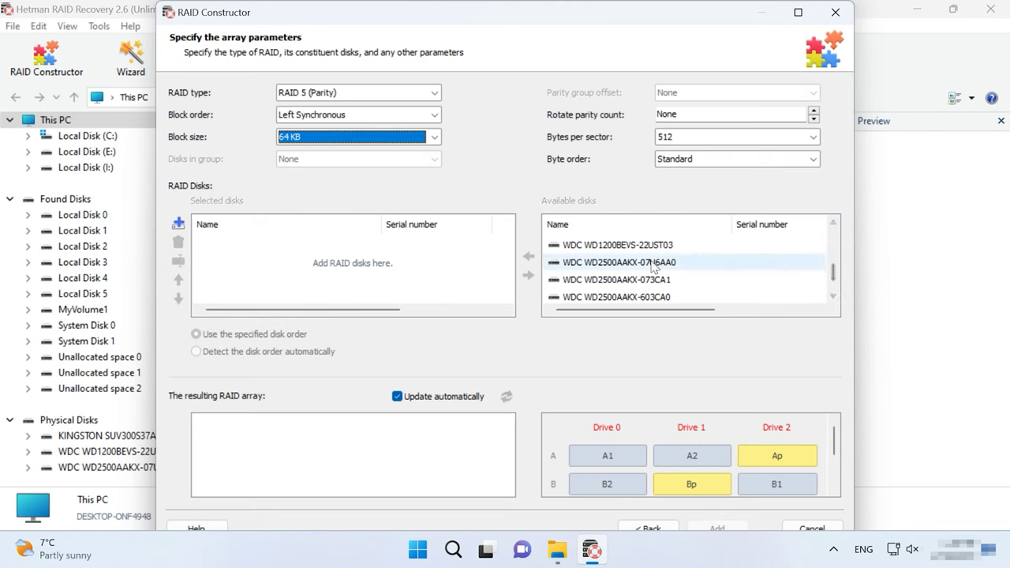
# Add all three WDC WD2500AAKX disks to the array.
pyautogui.click(620, 262)
pyautogui.click(527, 259)
pyautogui.click(528, 259)
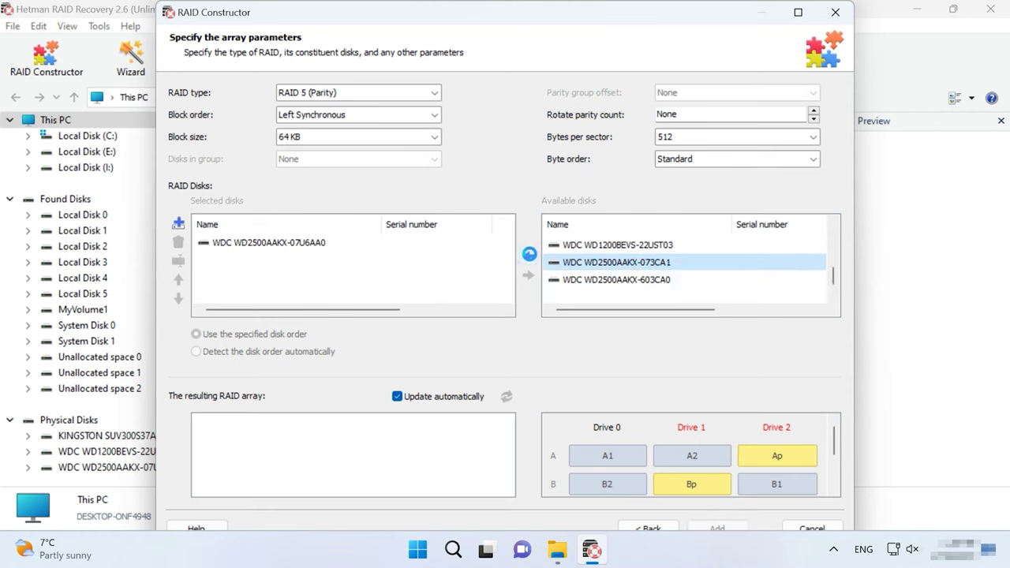
pyautogui.click(529, 259)
# Order the disks 603CA0, 07U6AA0, 073CA1 and open 603CA0's offset settings.
pyautogui.click(418, 261)
pyautogui.click(225, 276)
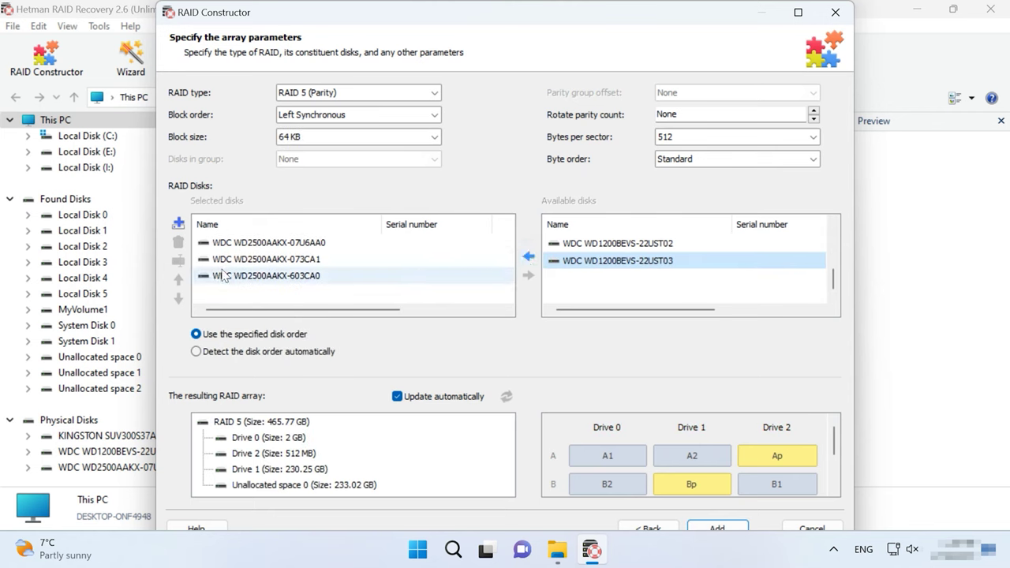
pyautogui.click(225, 259)
pyautogui.click(225, 275)
pyautogui.click(177, 280)
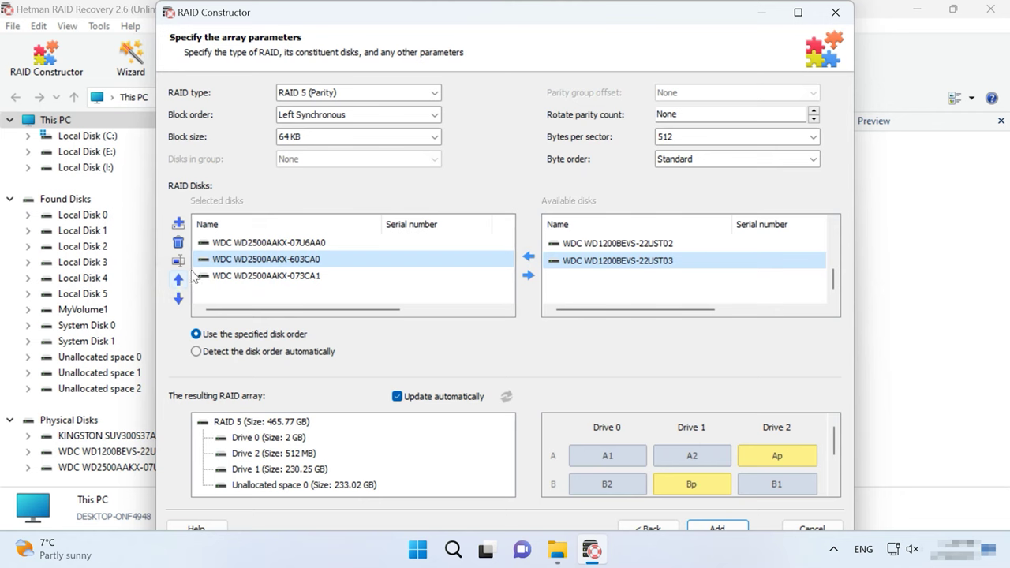
pyautogui.click(214, 244)
pyautogui.click(179, 299)
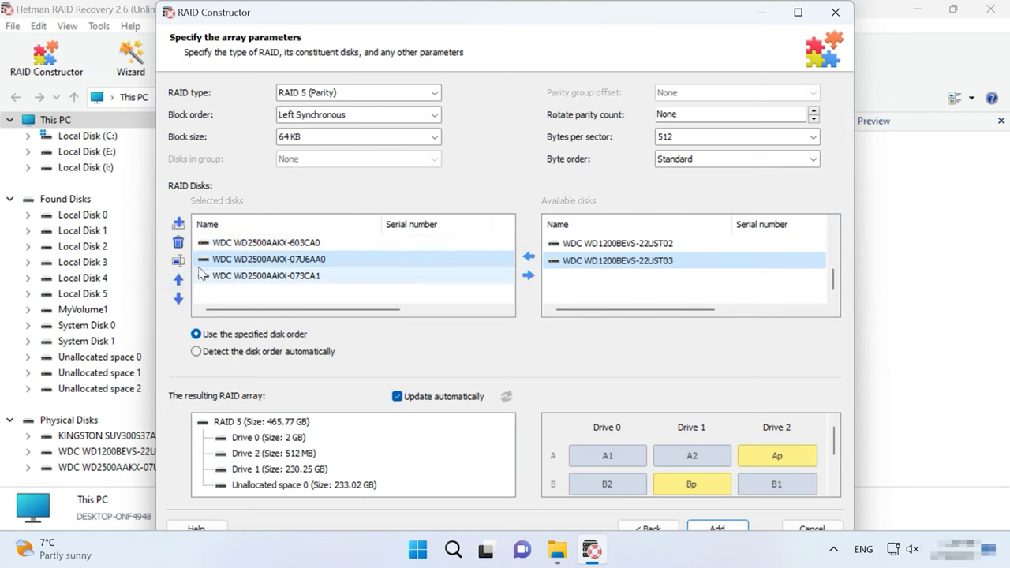
pyautogui.click(219, 244)
pyautogui.click(178, 262)
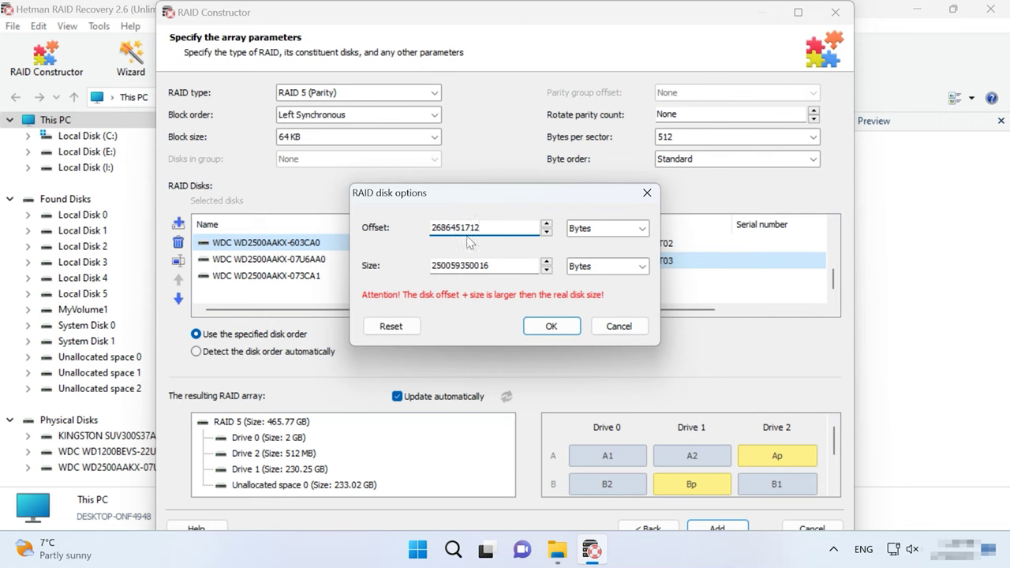
# Confirm the 603CA0 offset, then add and remove an empty placeholder disk.
pyautogui.click(552, 326)
pyautogui.click(206, 260)
pyautogui.click(203, 245)
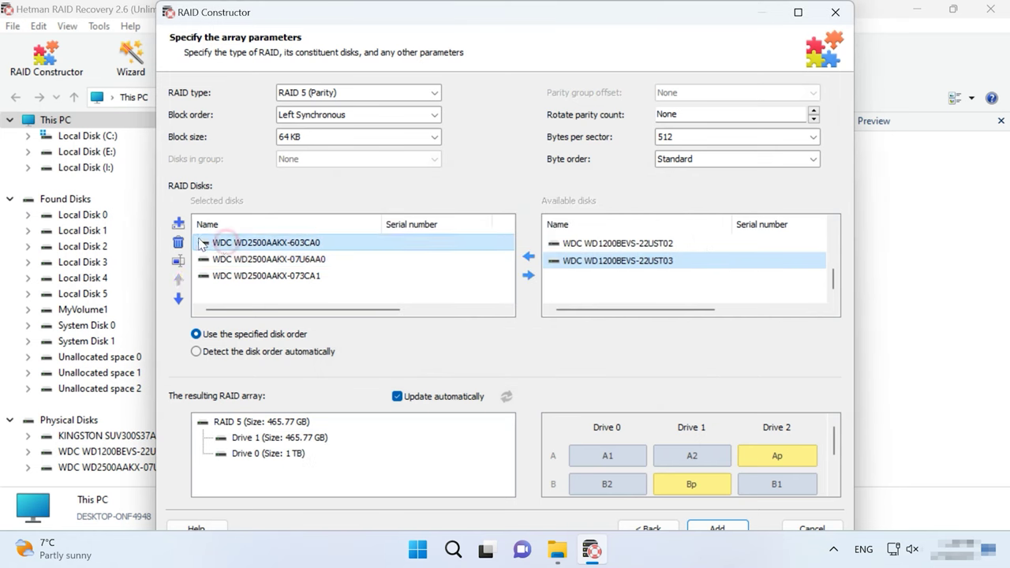
pyautogui.click(178, 224)
pyautogui.click(207, 292)
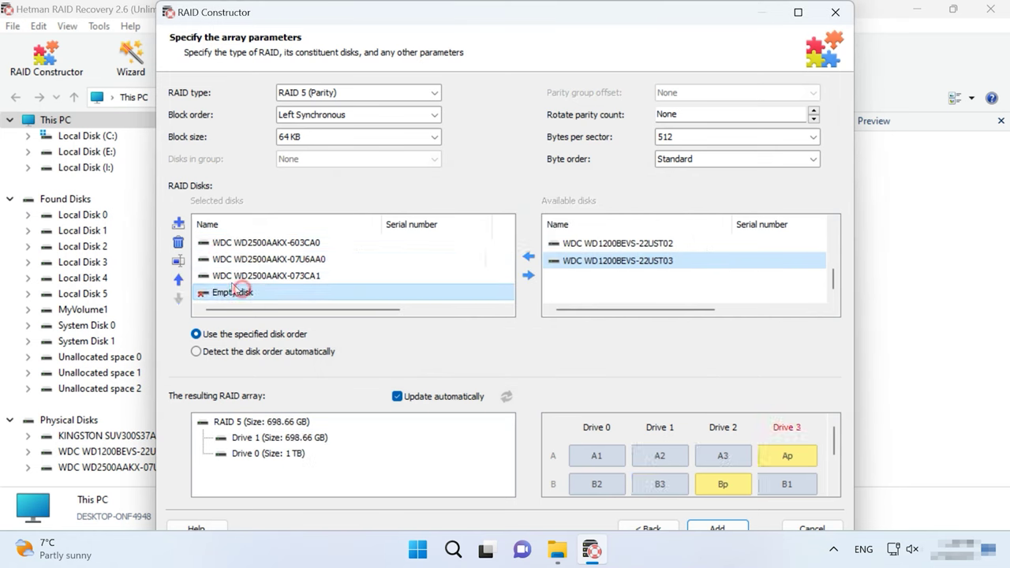
pyautogui.click(180, 244)
pyautogui.click(247, 260)
pyautogui.click(177, 259)
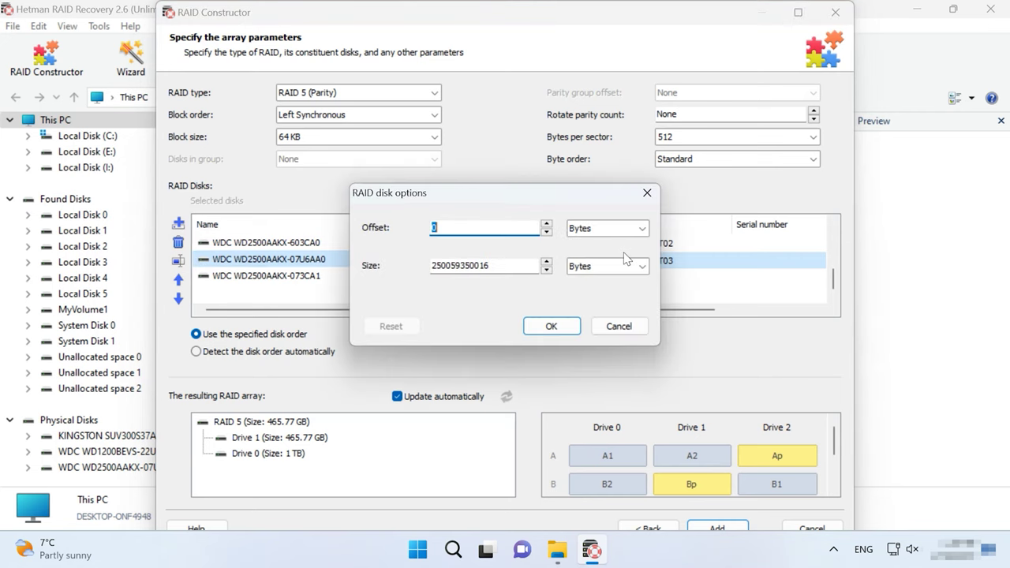
pyautogui.click(562, 324)
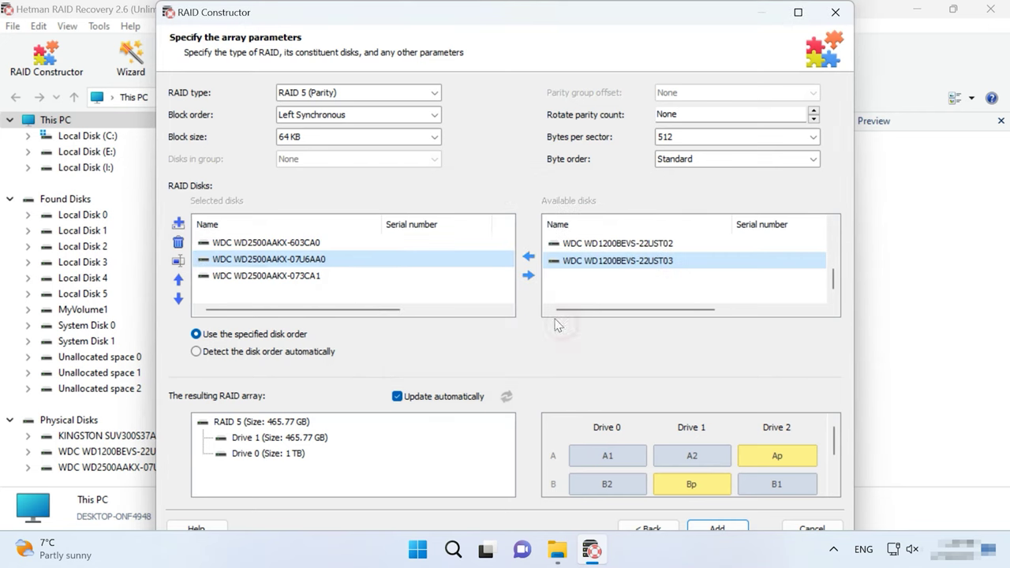
pyautogui.click(266, 276)
pyautogui.click(179, 259)
pyautogui.hotkey('ctrl', 'v')
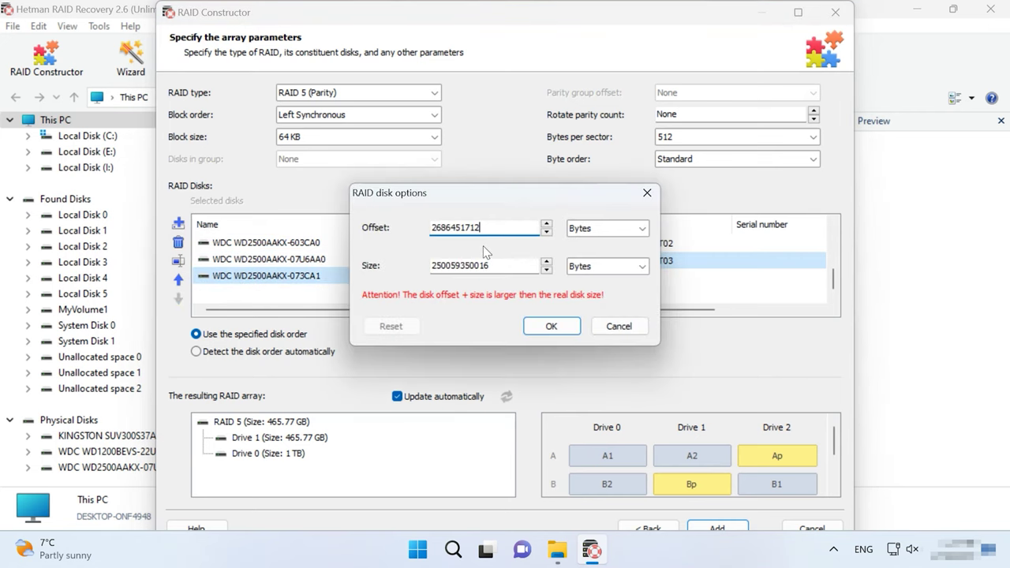
pyautogui.click(545, 328)
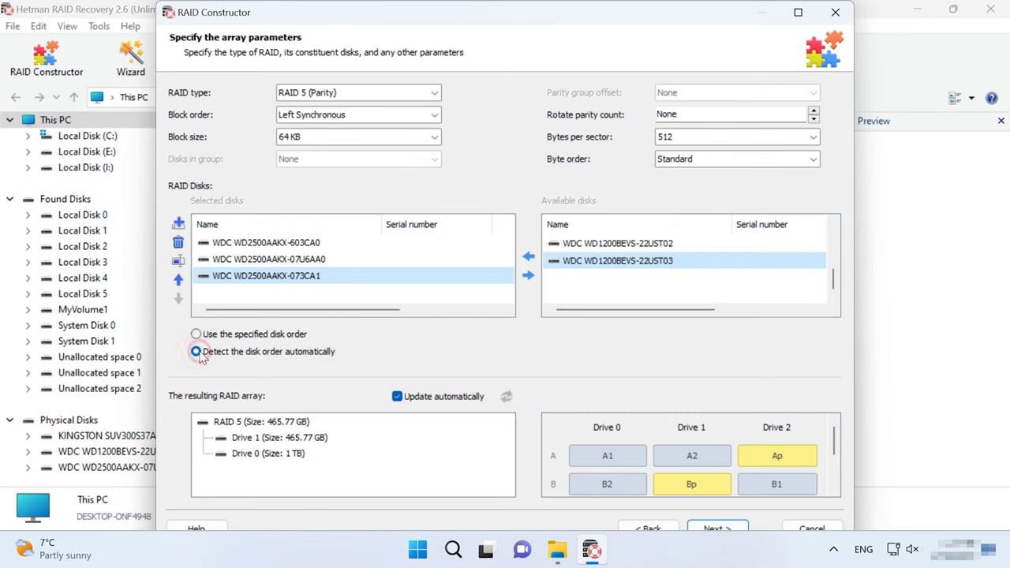
# Search for configurations and add the RAID 5 with its Ext4 Drive 0 (/raid0) partition.
pyautogui.click(744, 531)
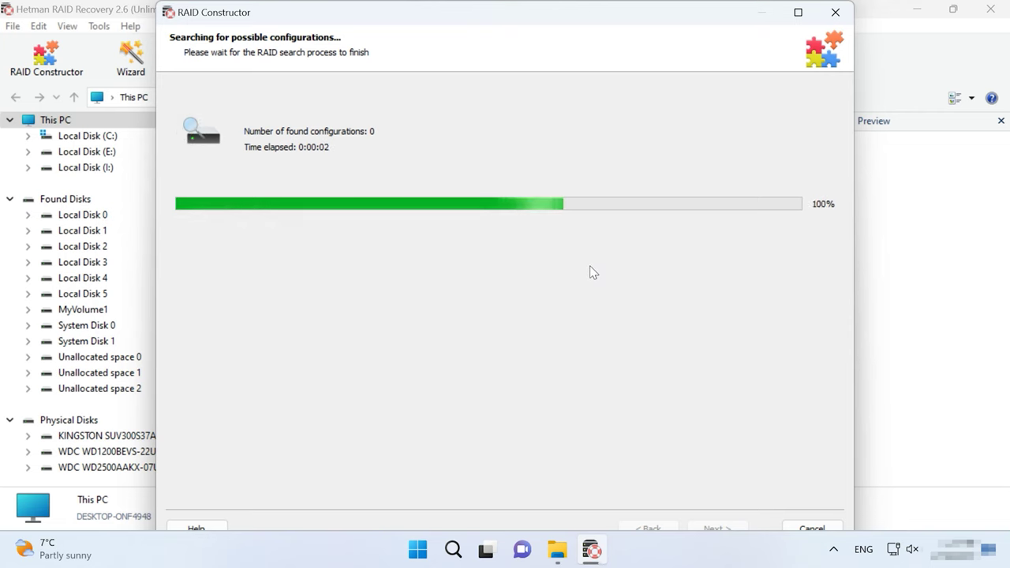
pyautogui.click(411, 148)
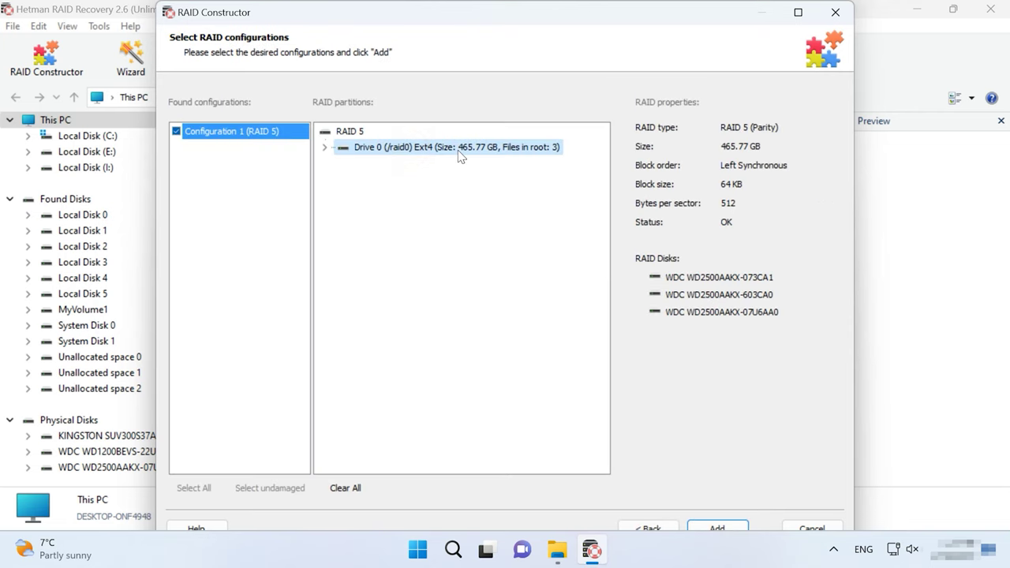
pyautogui.click(724, 530)
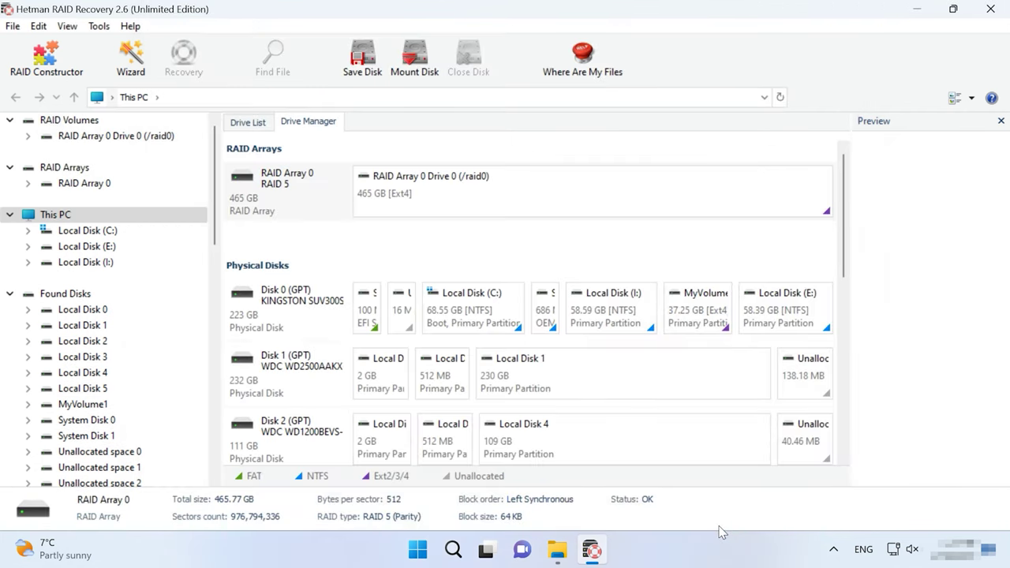
# Open RAID Array 0's Drive 0 (/raid0) volume with a Fast scan and view its folders.
pyautogui.click(282, 199)
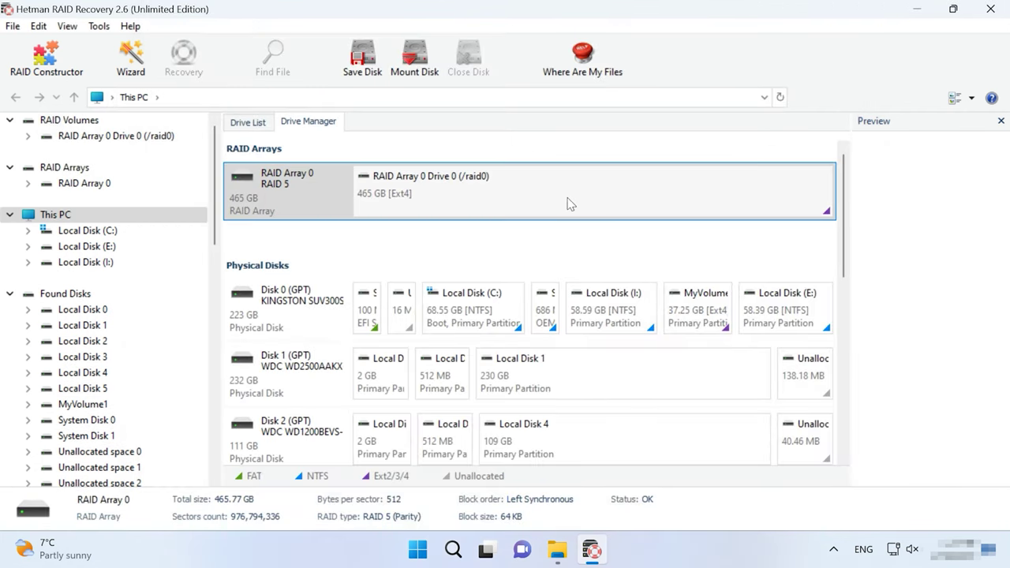
pyautogui.click(470, 200)
pyautogui.rightClick(541, 192)
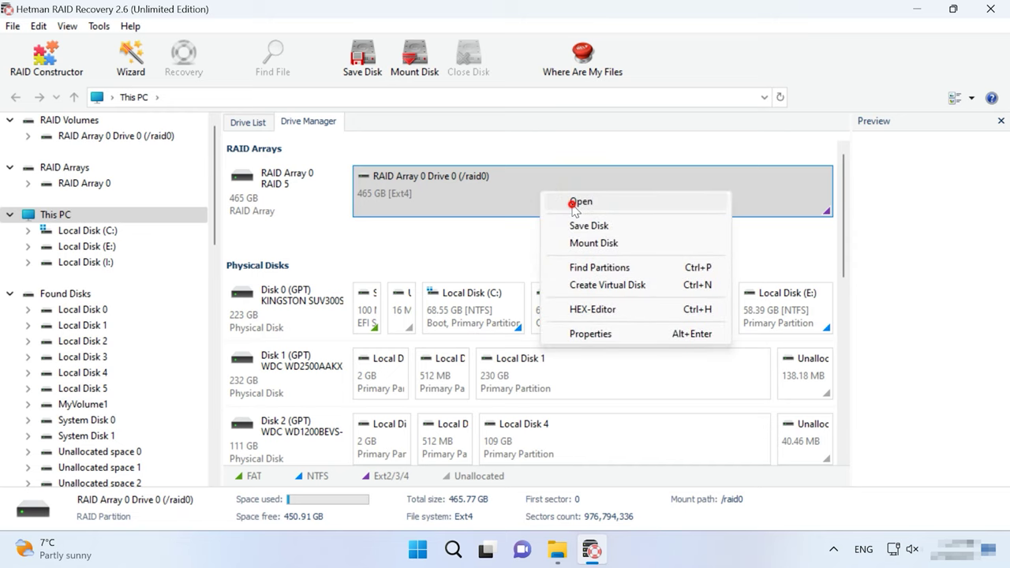
pyautogui.click(576, 203)
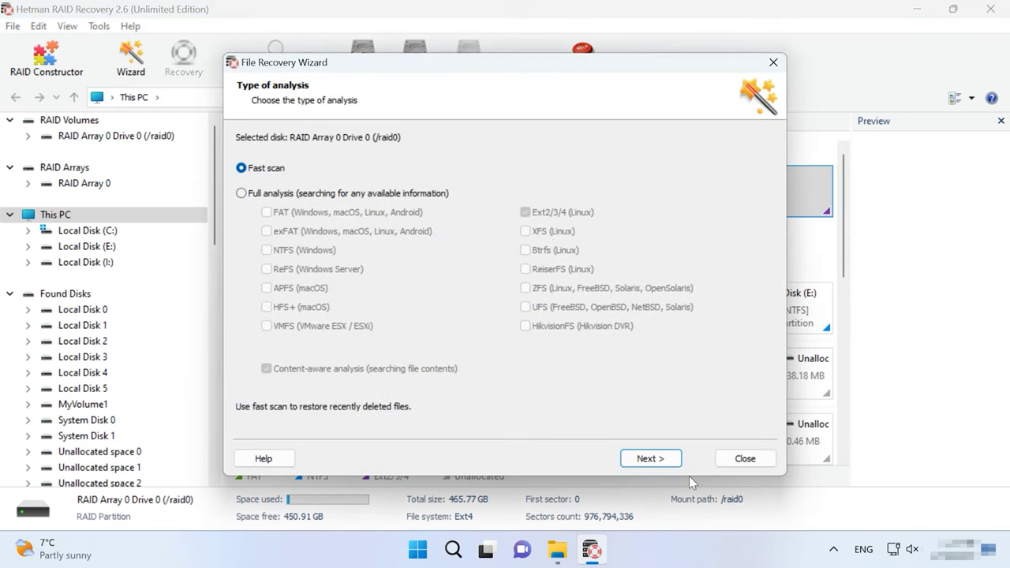
pyautogui.click(673, 459)
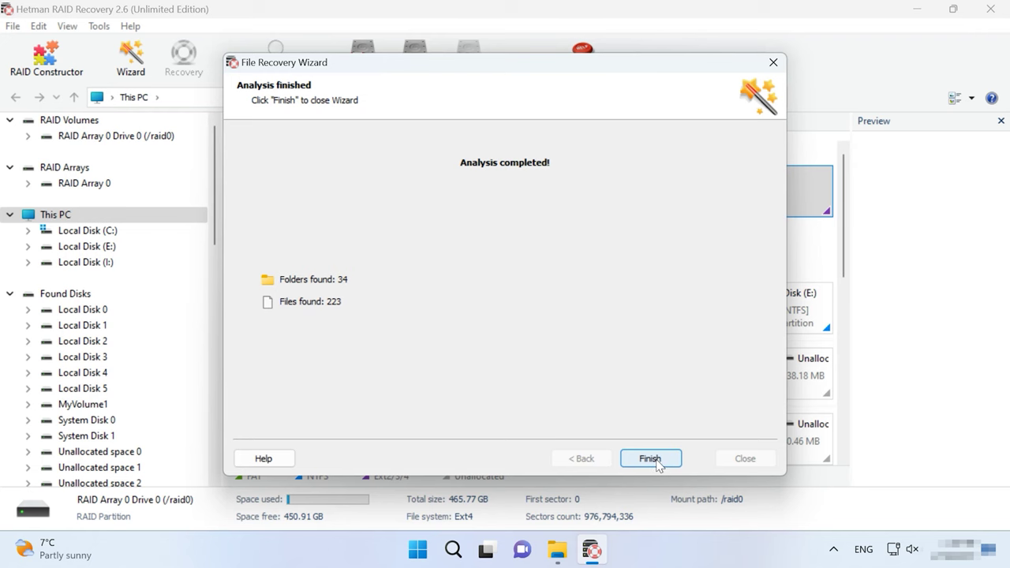
pyautogui.click(650, 459)
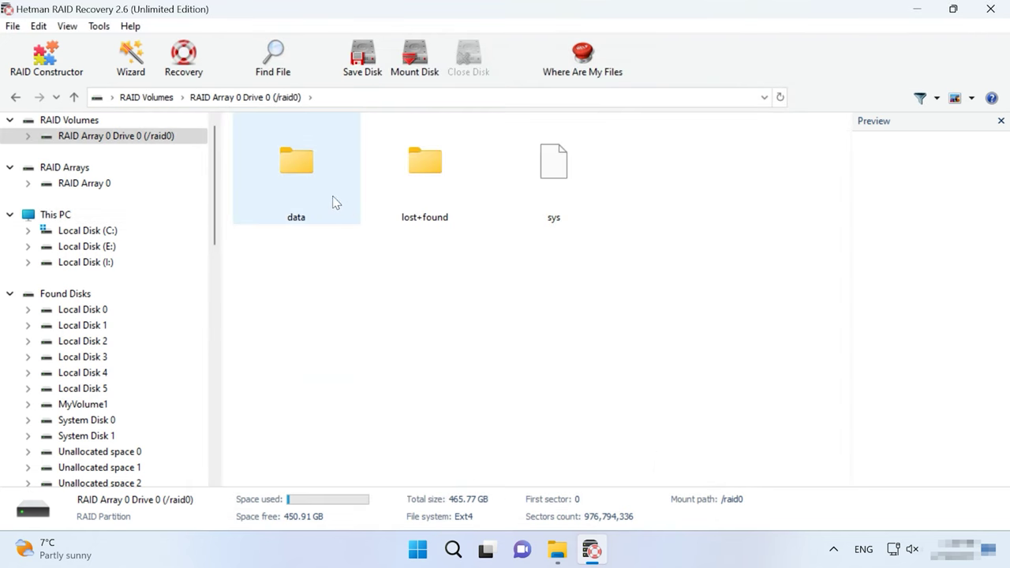
# Open data > r5data and select images 002.jpg through 005.jpg.
pyautogui.doubleClick(298, 175)
pyautogui.doubleClick(304, 457)
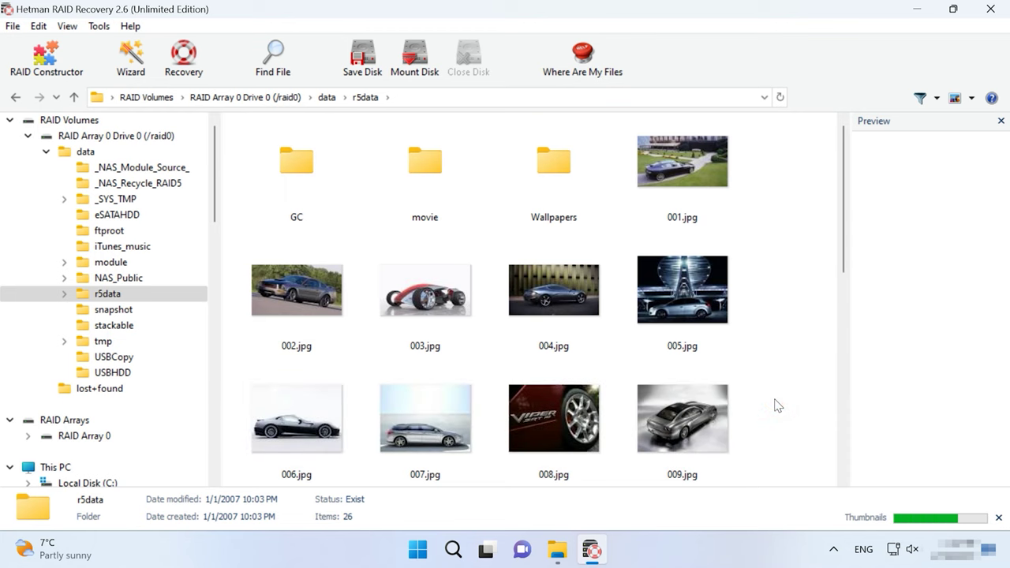
pyautogui.scroll(-5, 775, 406)
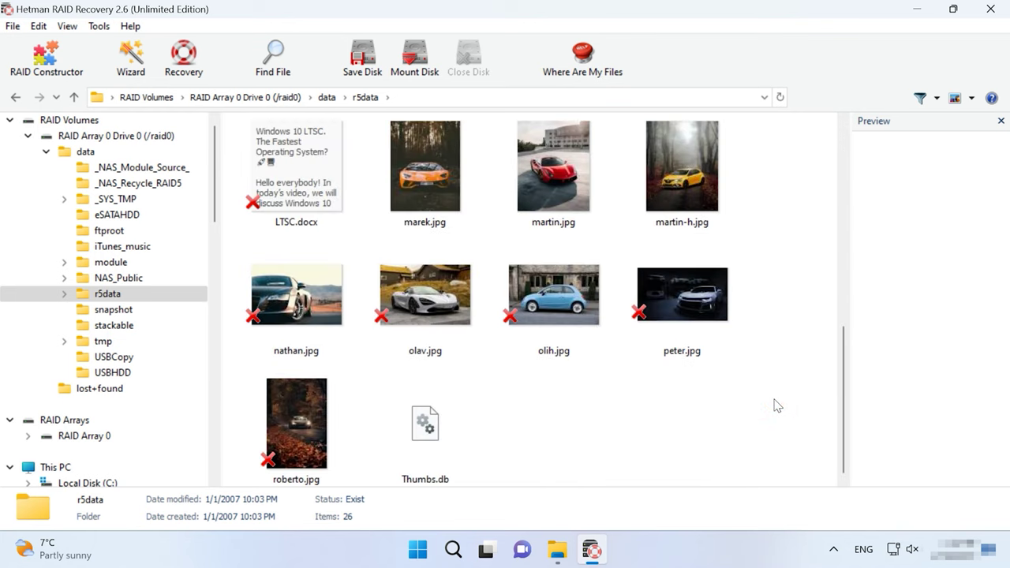
pyautogui.scroll(5, 774, 406)
pyautogui.moveTo(787, 296); pyautogui.dragTo(295, 300)
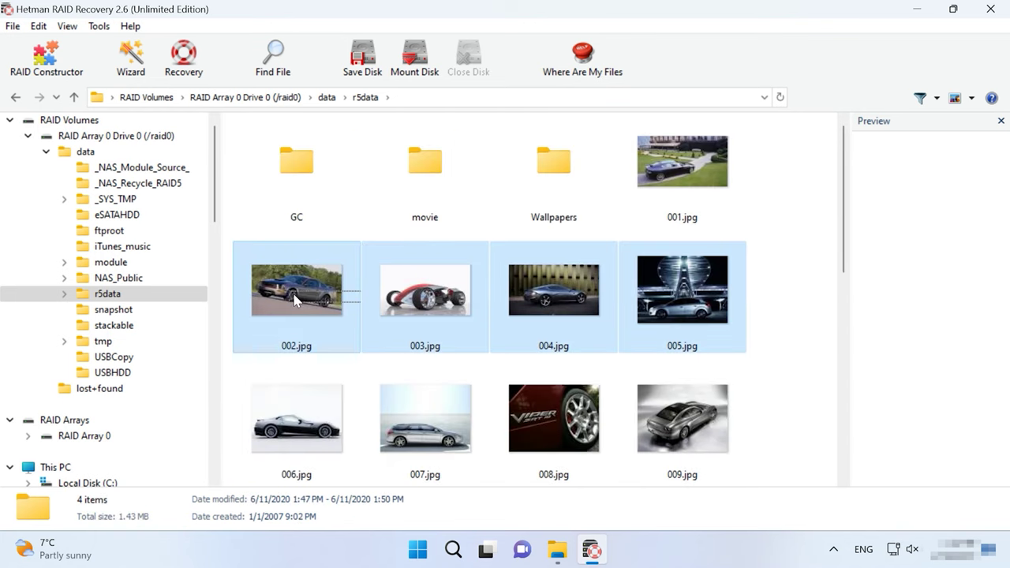
# Recover the selected images by saving them to the hard disk.
pyautogui.click(198, 75)
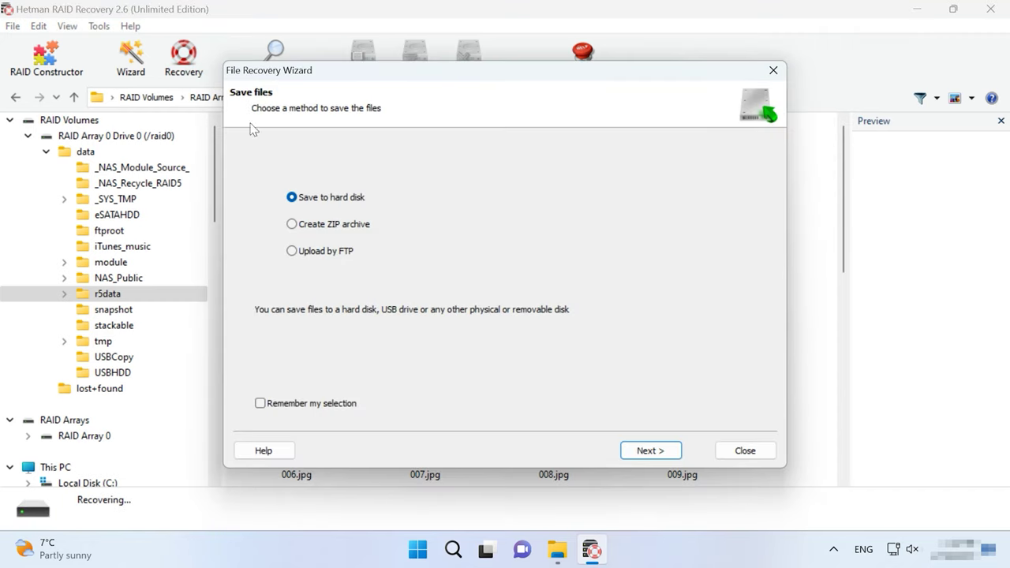
pyautogui.click(649, 452)
pyautogui.click(650, 450)
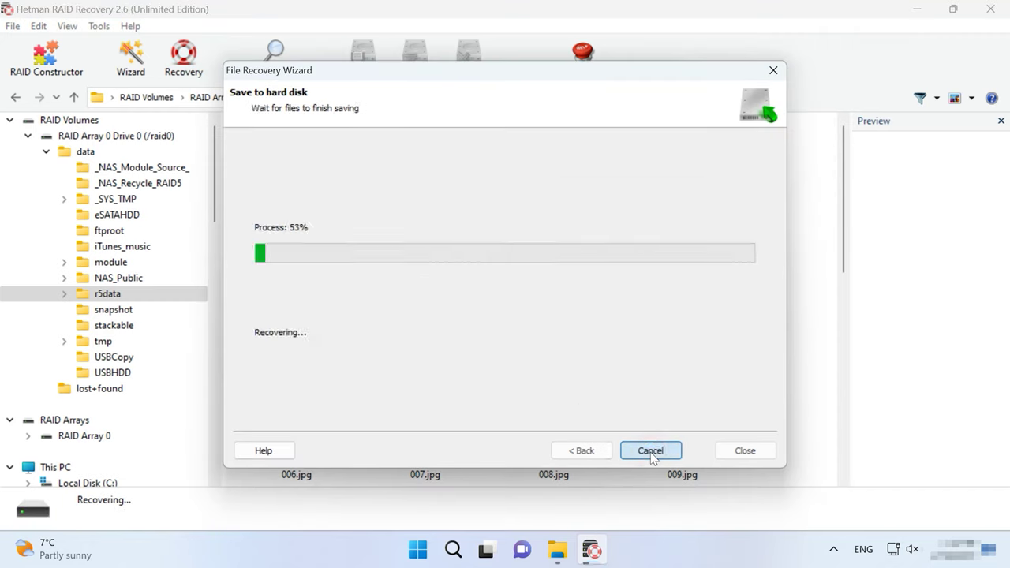
pyautogui.click(649, 450)
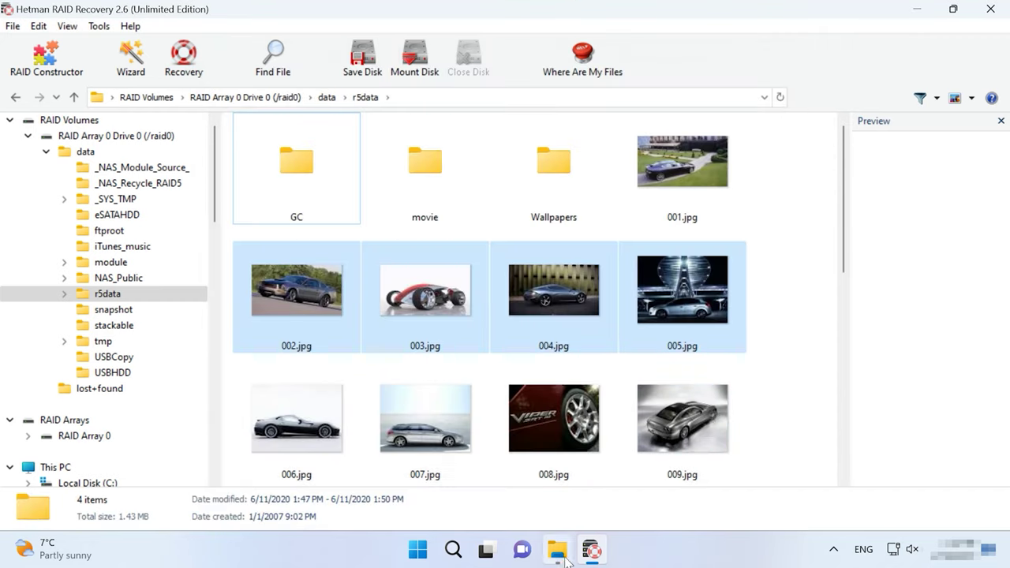